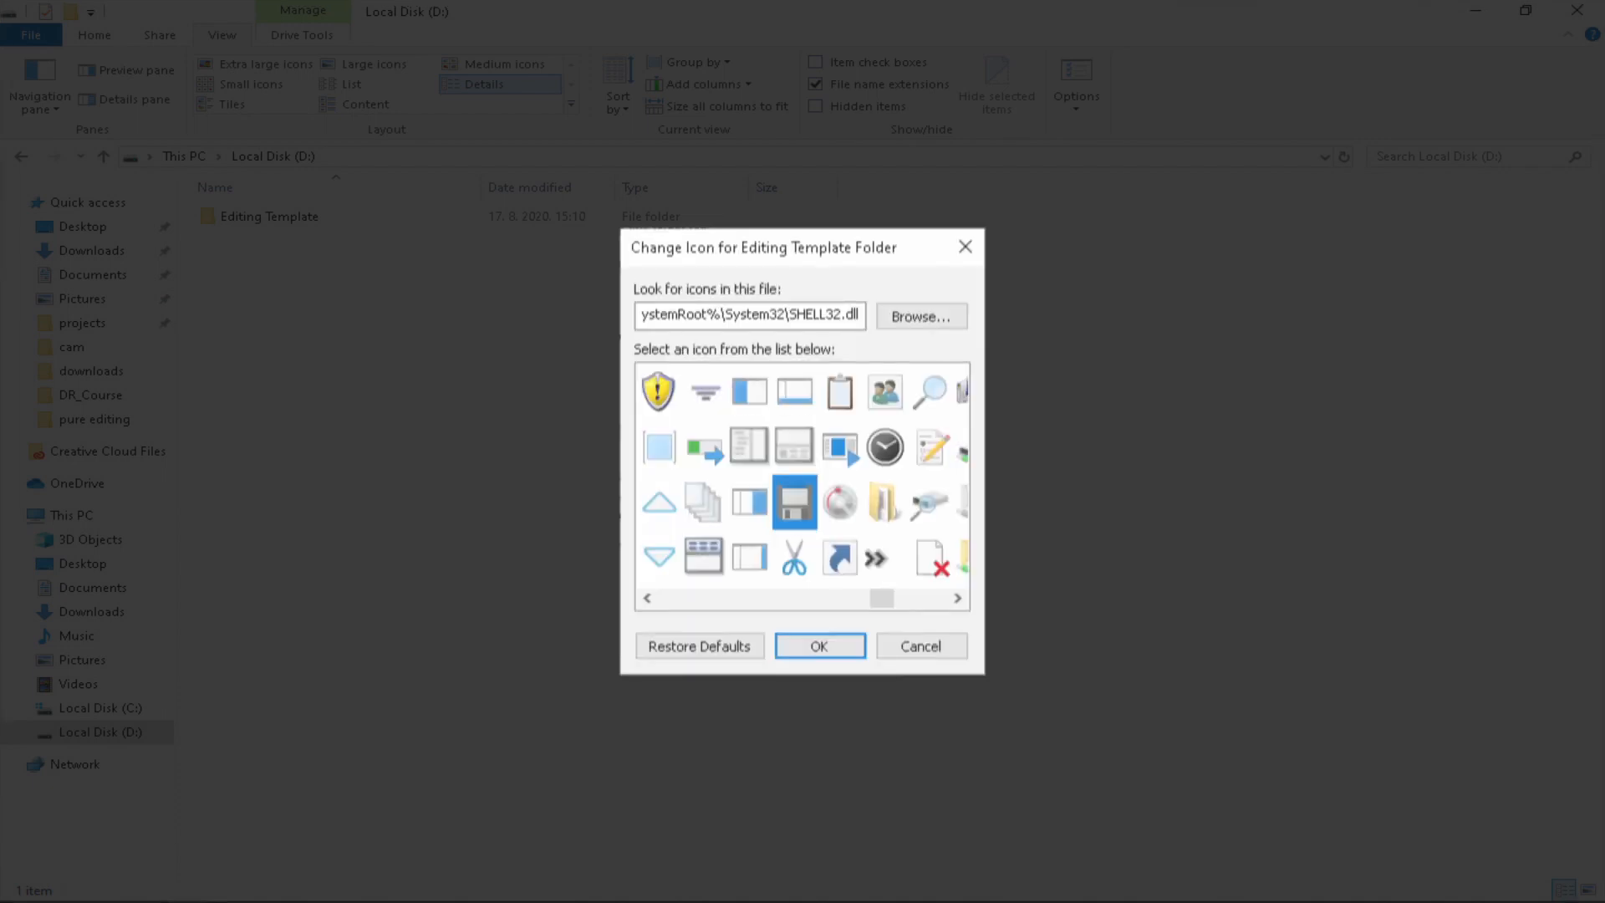
Step: Apply the floppy disk icon to the Editing Template folder and open the folder
key("Return")
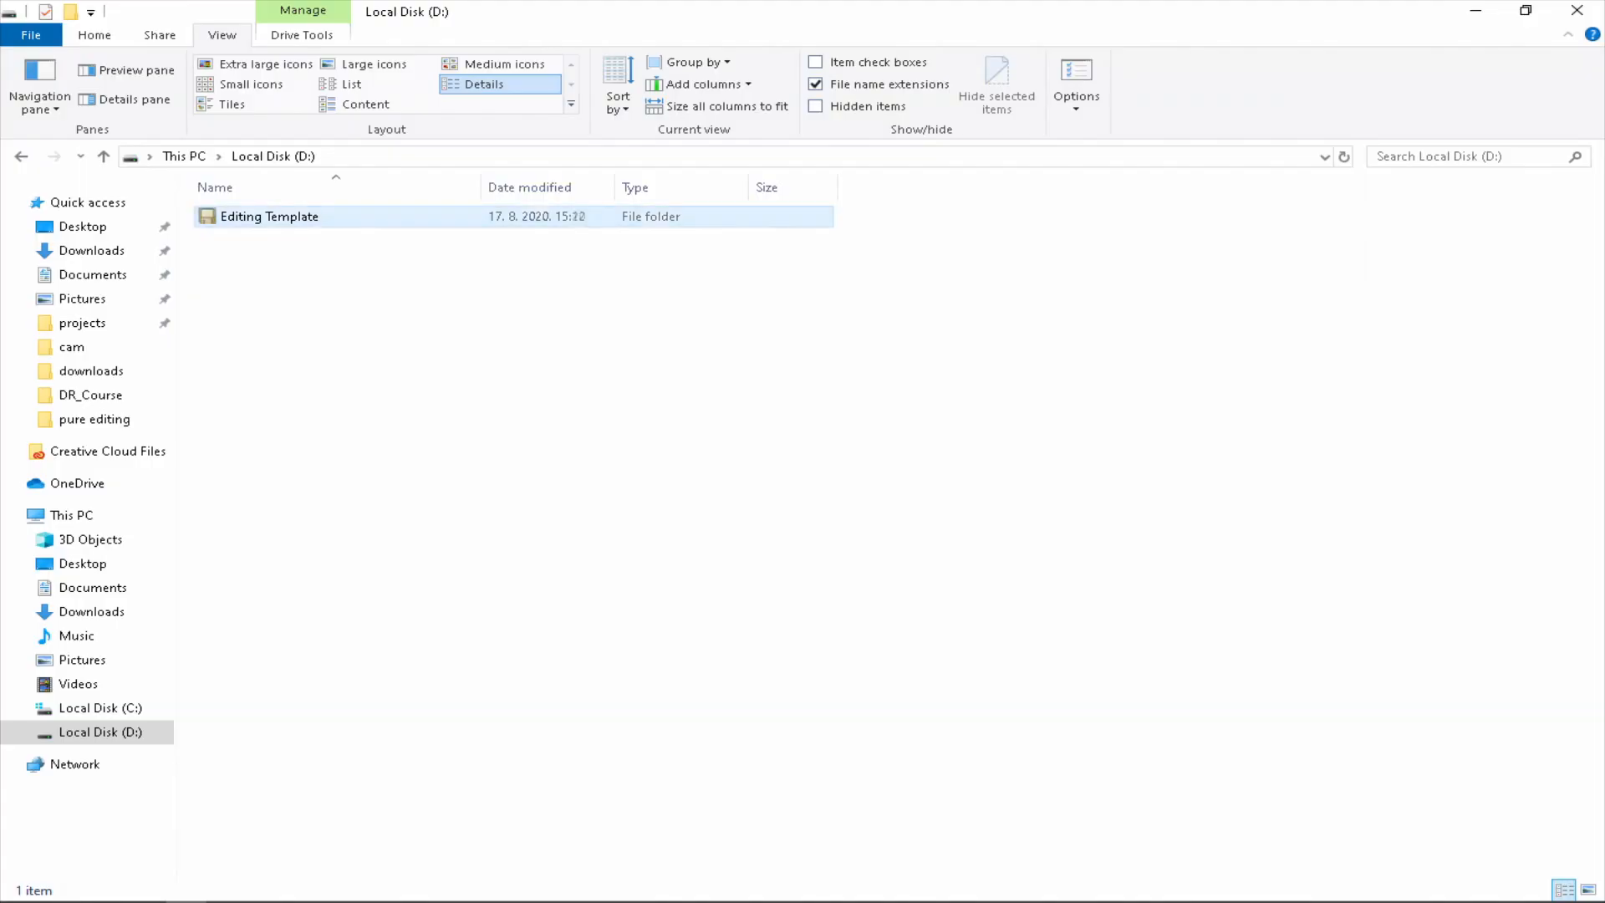
double_click(268, 216)
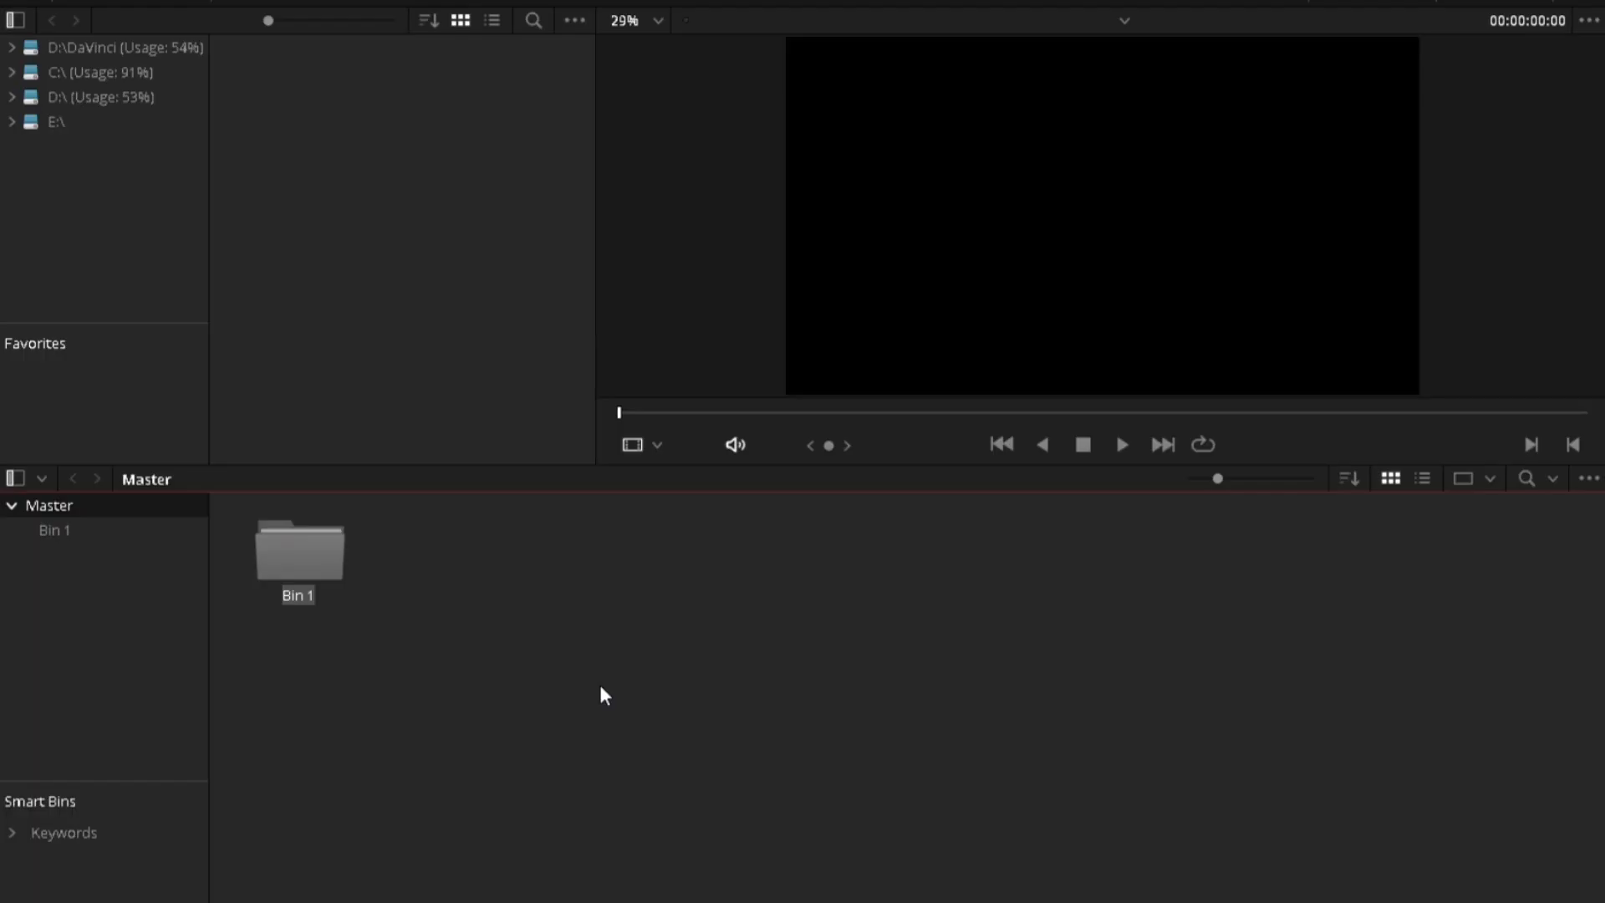
Step: Name the new bin 010_Sequences, and add two more bins named 020_Footage and 030_Audio under Master
type("010_Sequences")
key("Return")
key("ctrl+shift+n")
type("020_Footage")
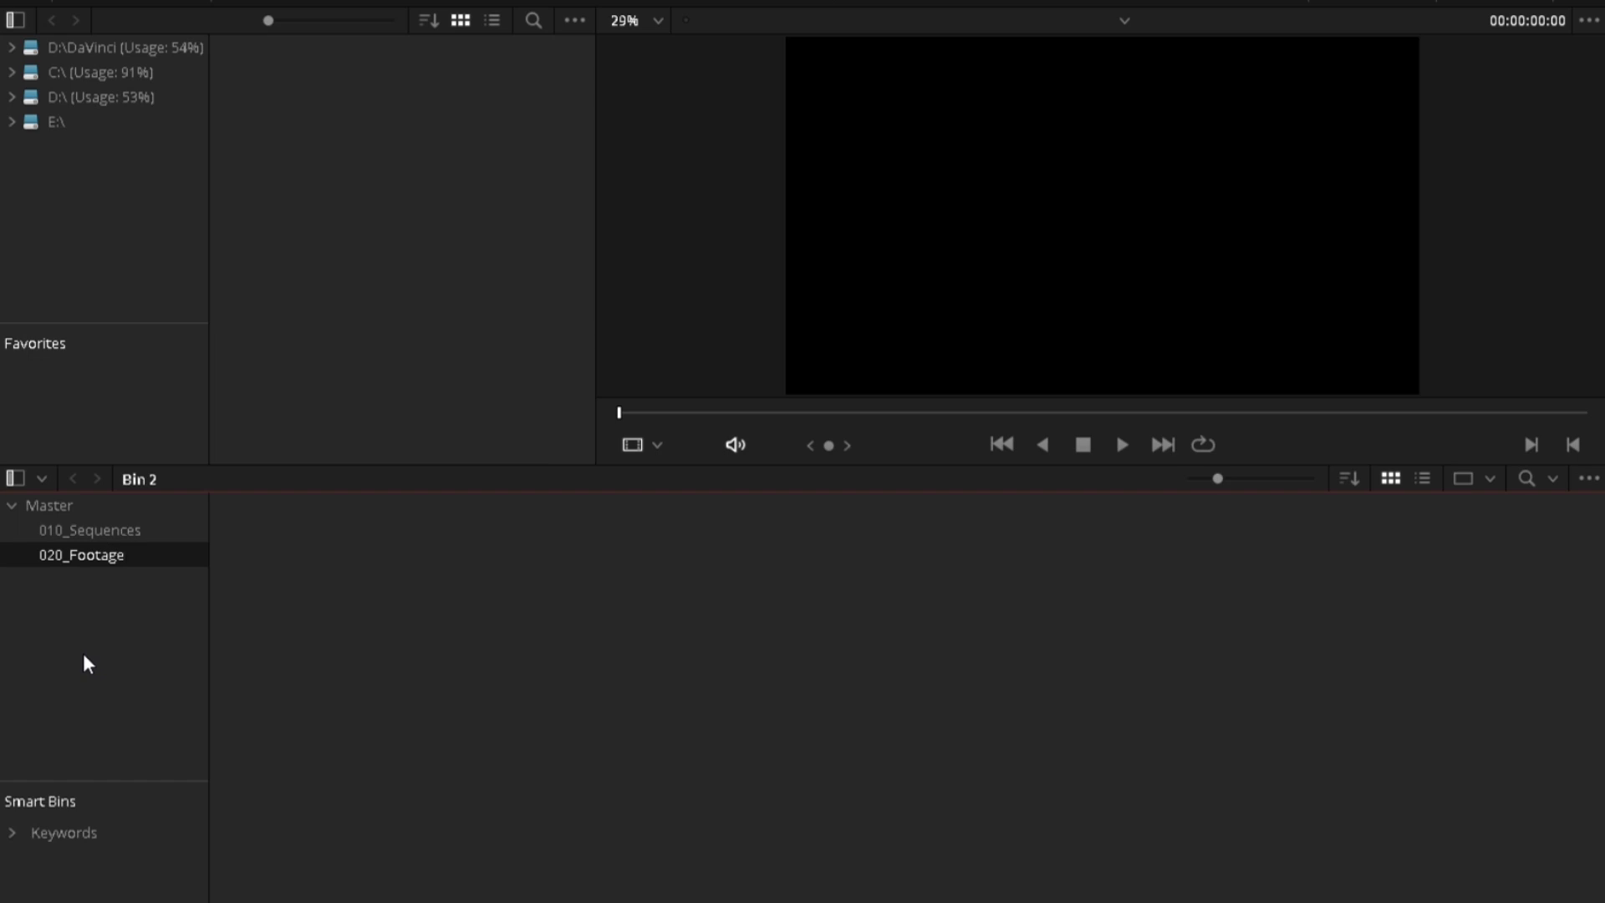
key("Return")
key("ctrl+shift+n")
type("030_Audio")
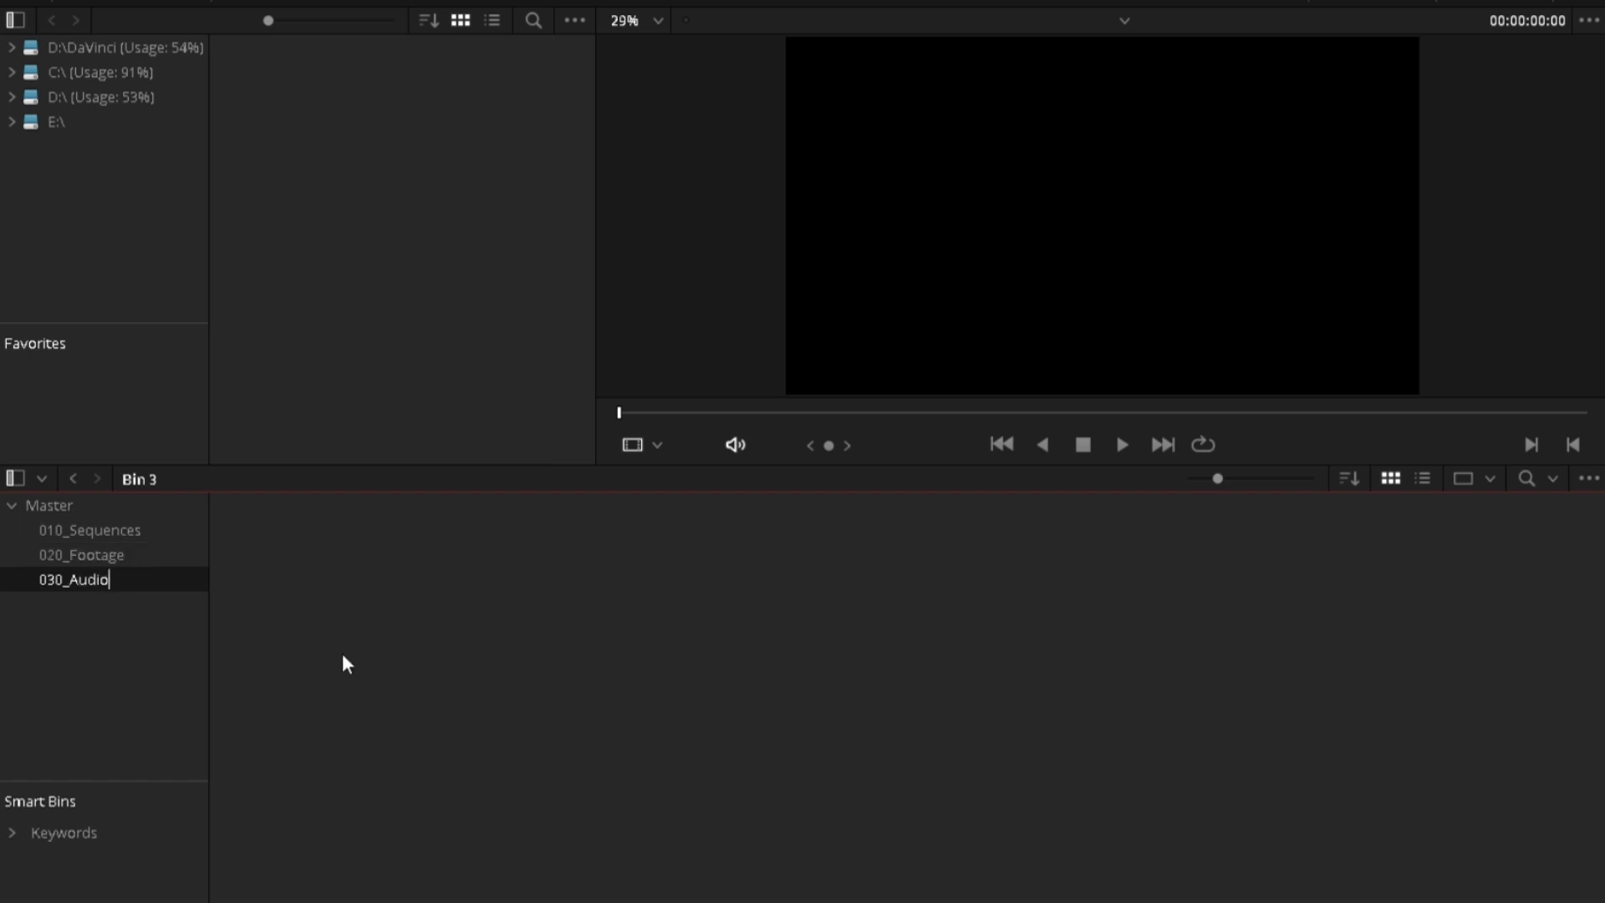
key("Return")
Step: Add three more bins under Master named 040_Graphics, 050_Renders and 060_Misc
key("ctrl+shift+n")
type("040_Graphics")
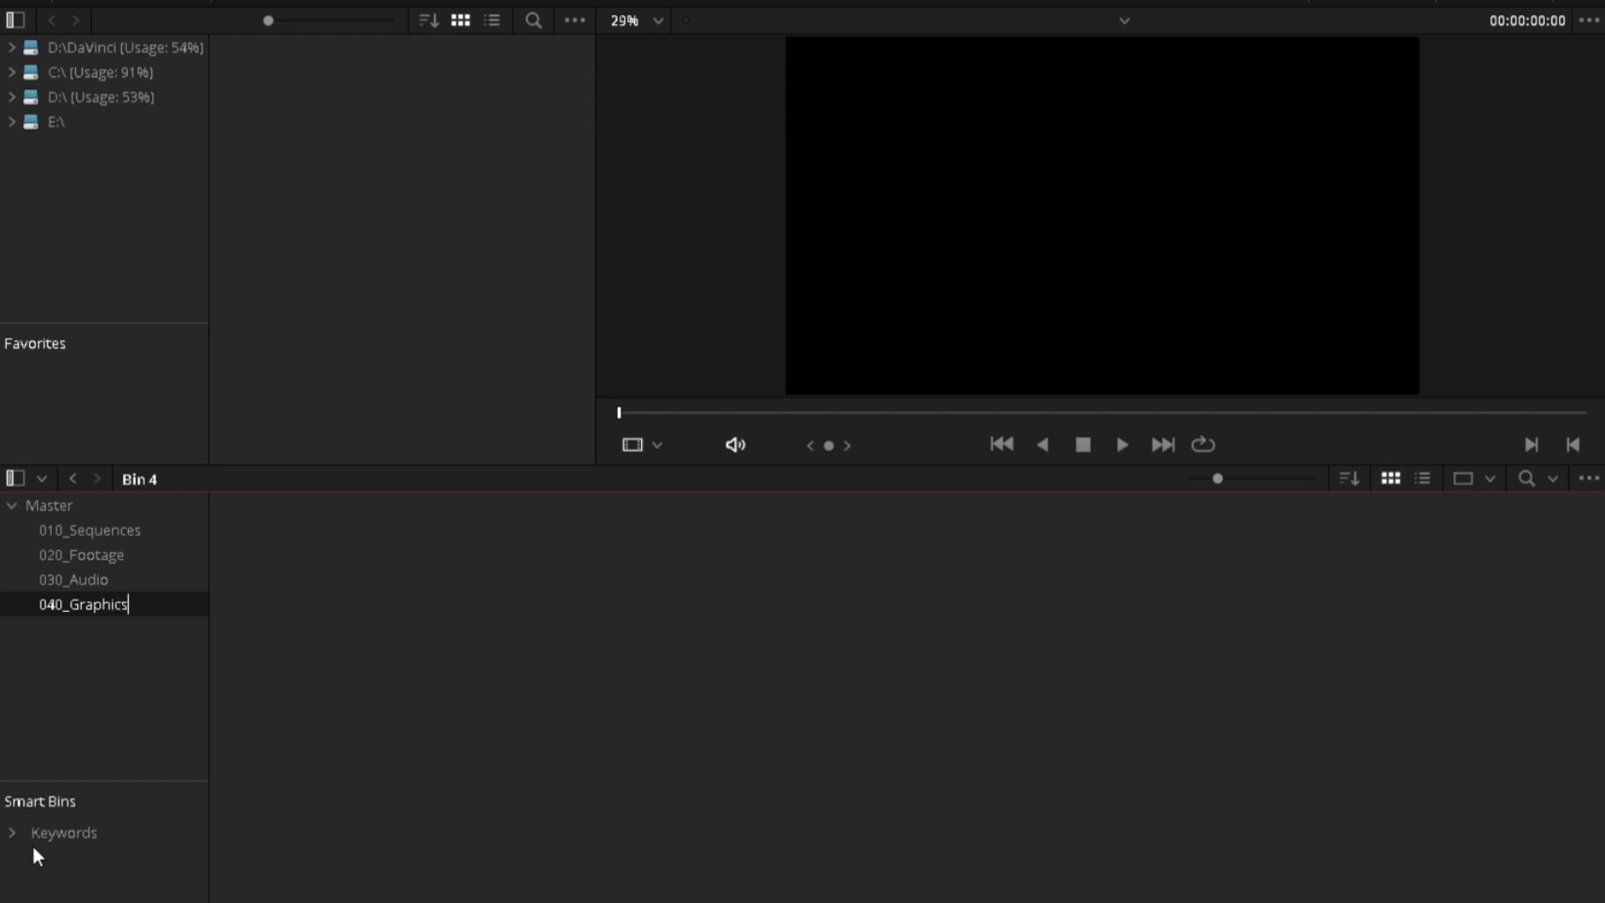
key("Return")
key("ctrl+shift+n")
type("050_Renders")
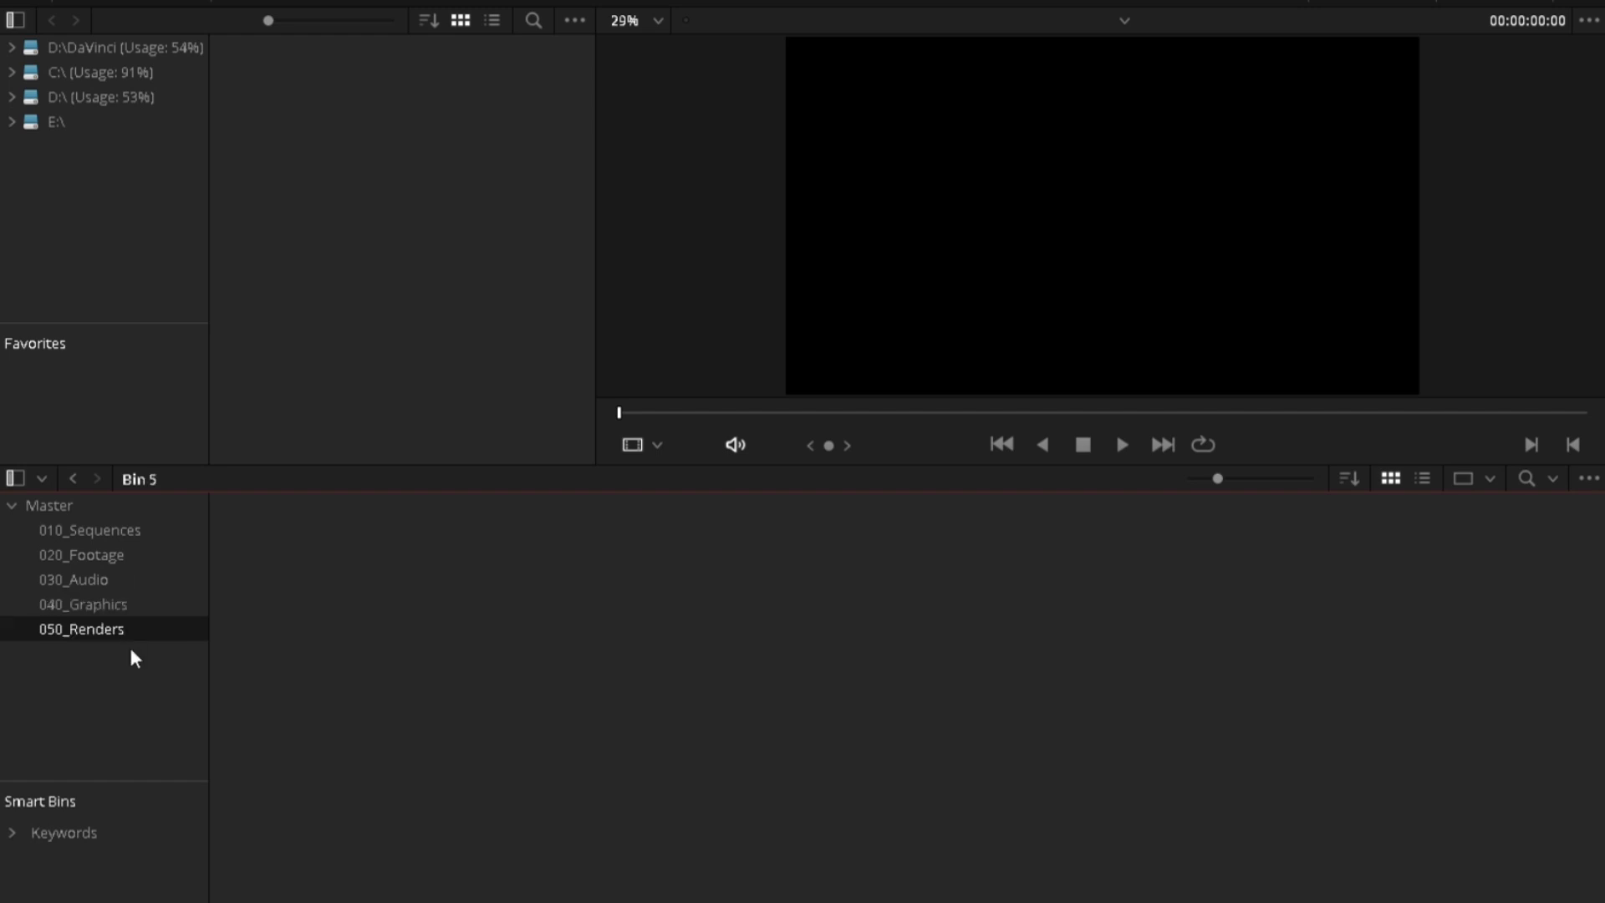
key("Return")
key("ctrl+shift+n")
type("060_Misc")
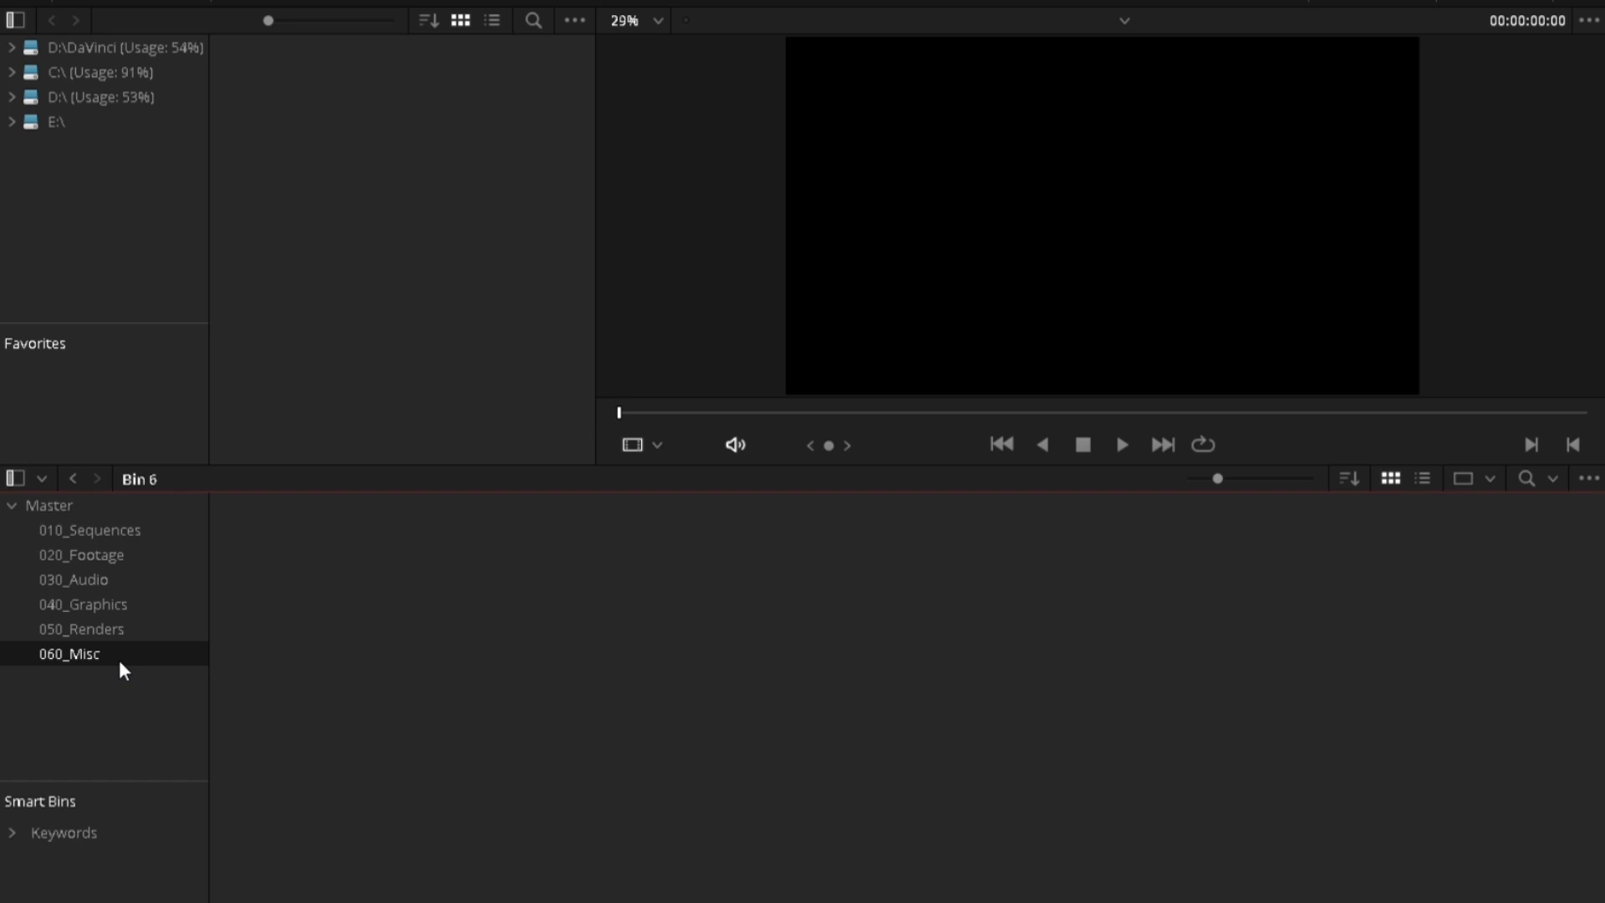
key("Return")
left_click(98, 711)
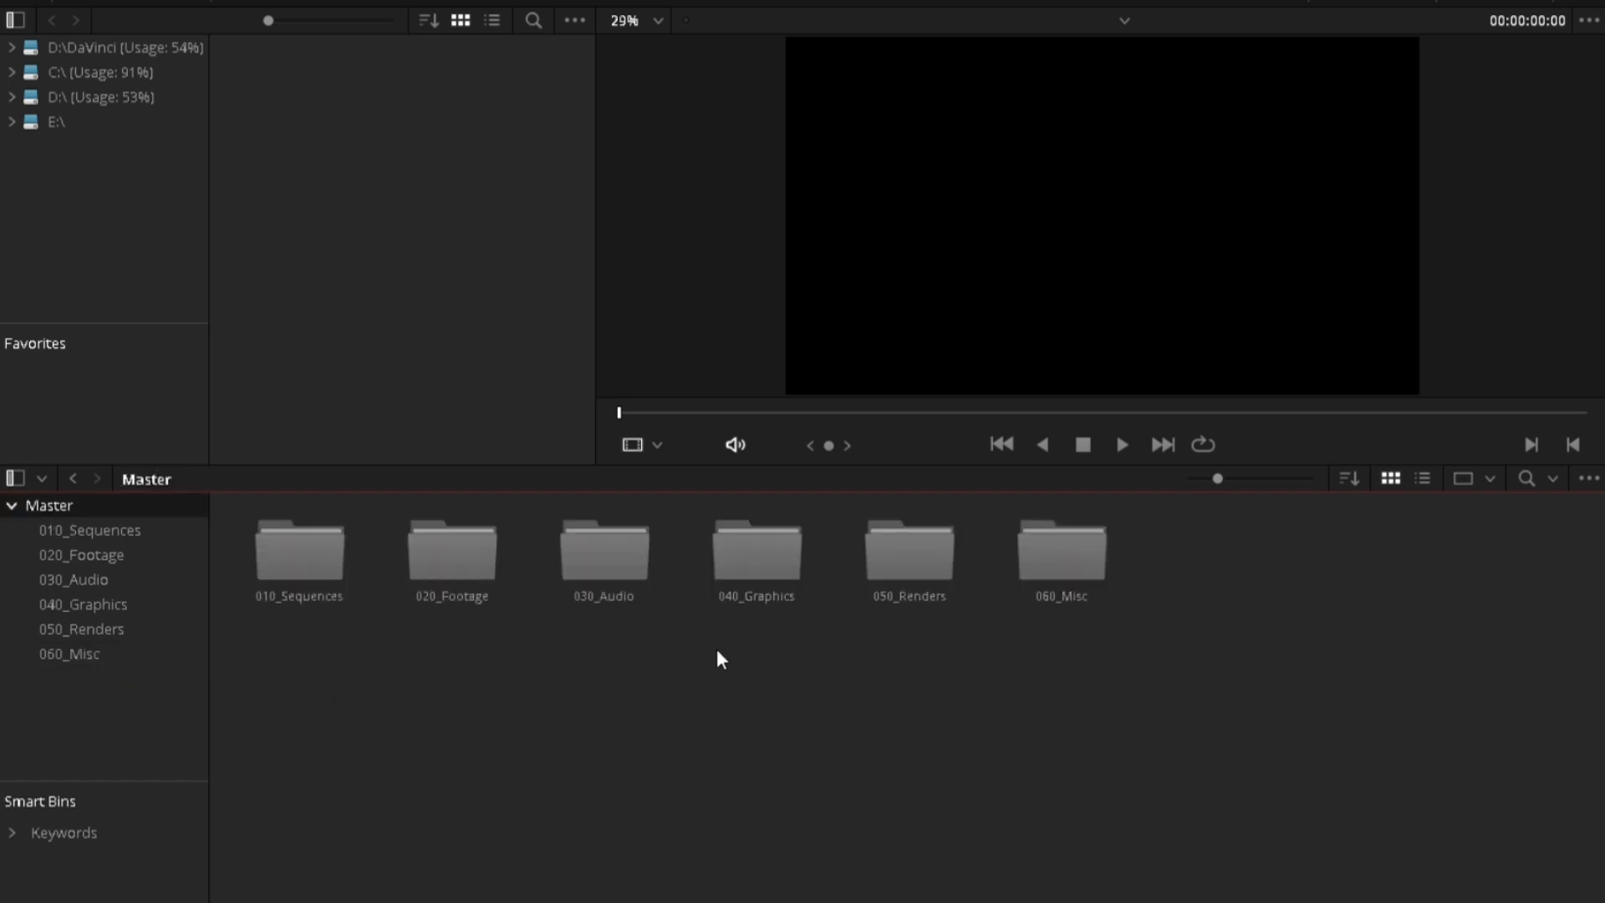
Step: Create a sub-bin named 010_Cut inside the 010_Sequences bin
double_click(309, 567)
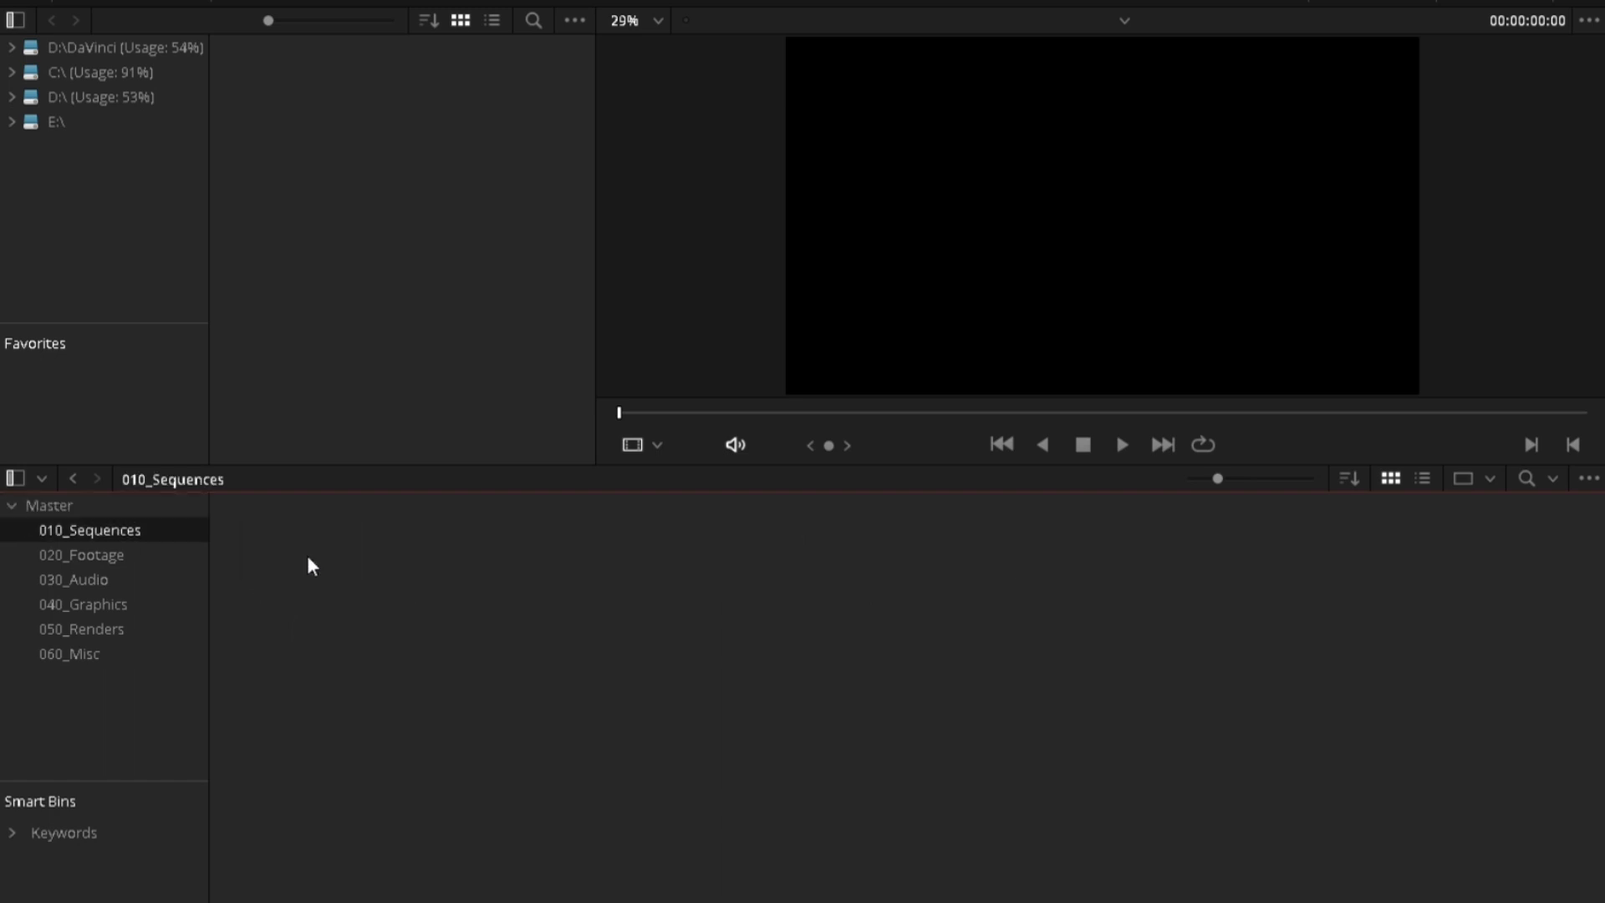
key("ctrl+shift+n")
type("0")
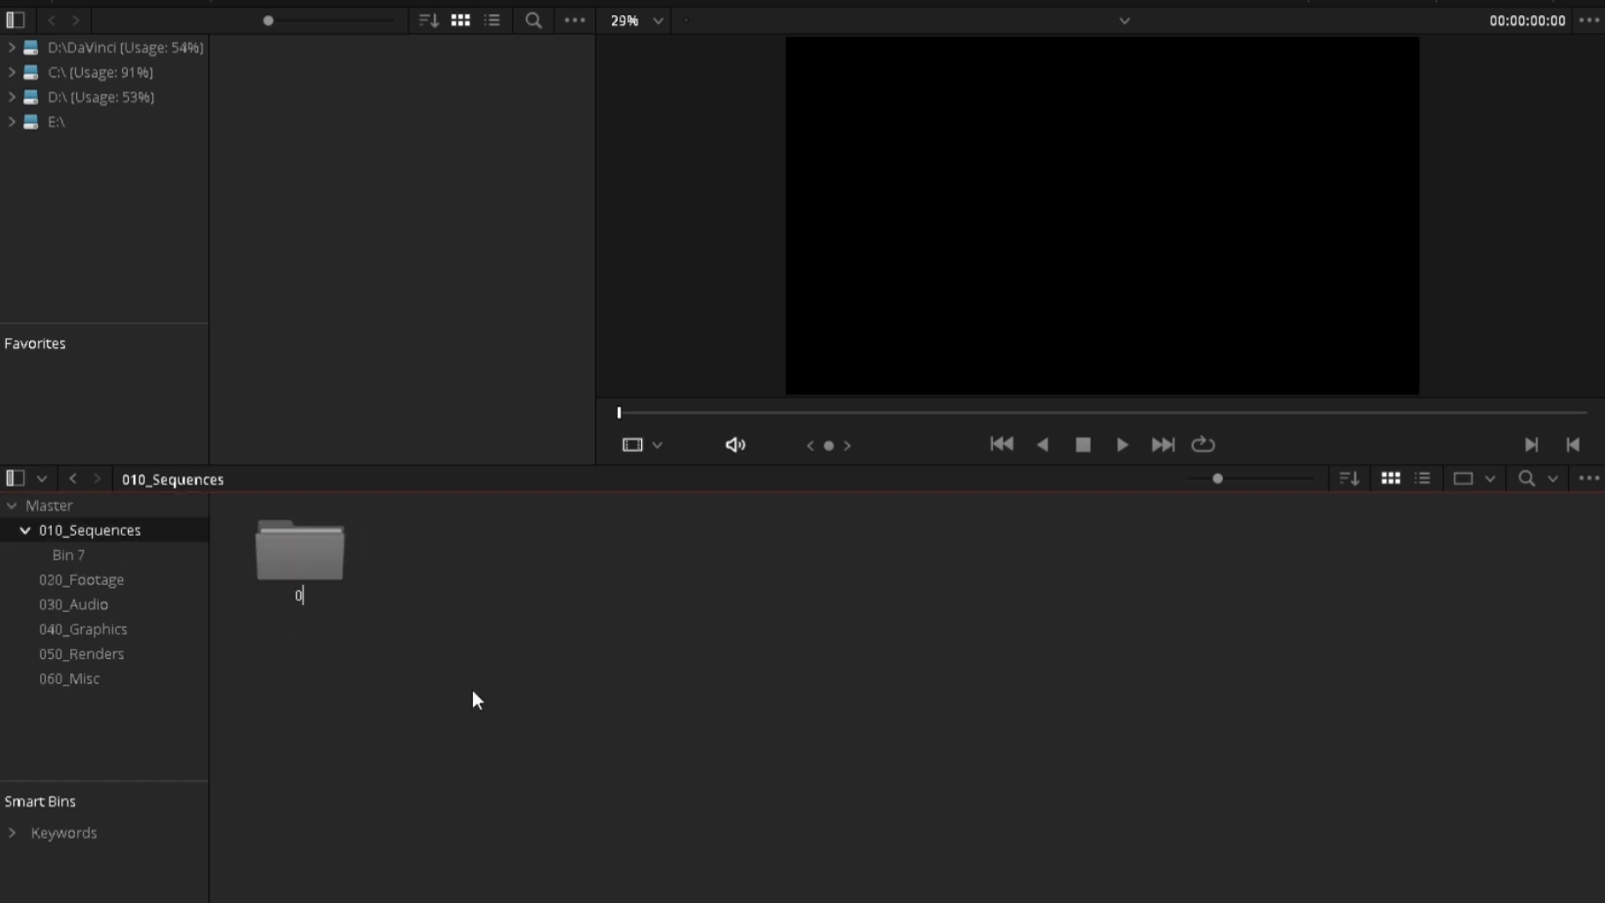
type("10_Cut")
key("Return")
Step: Add two more sub-bins to 010_Sequences, named 020_Old and 030_Selects
key("ctrl+shift+n")
type("0")
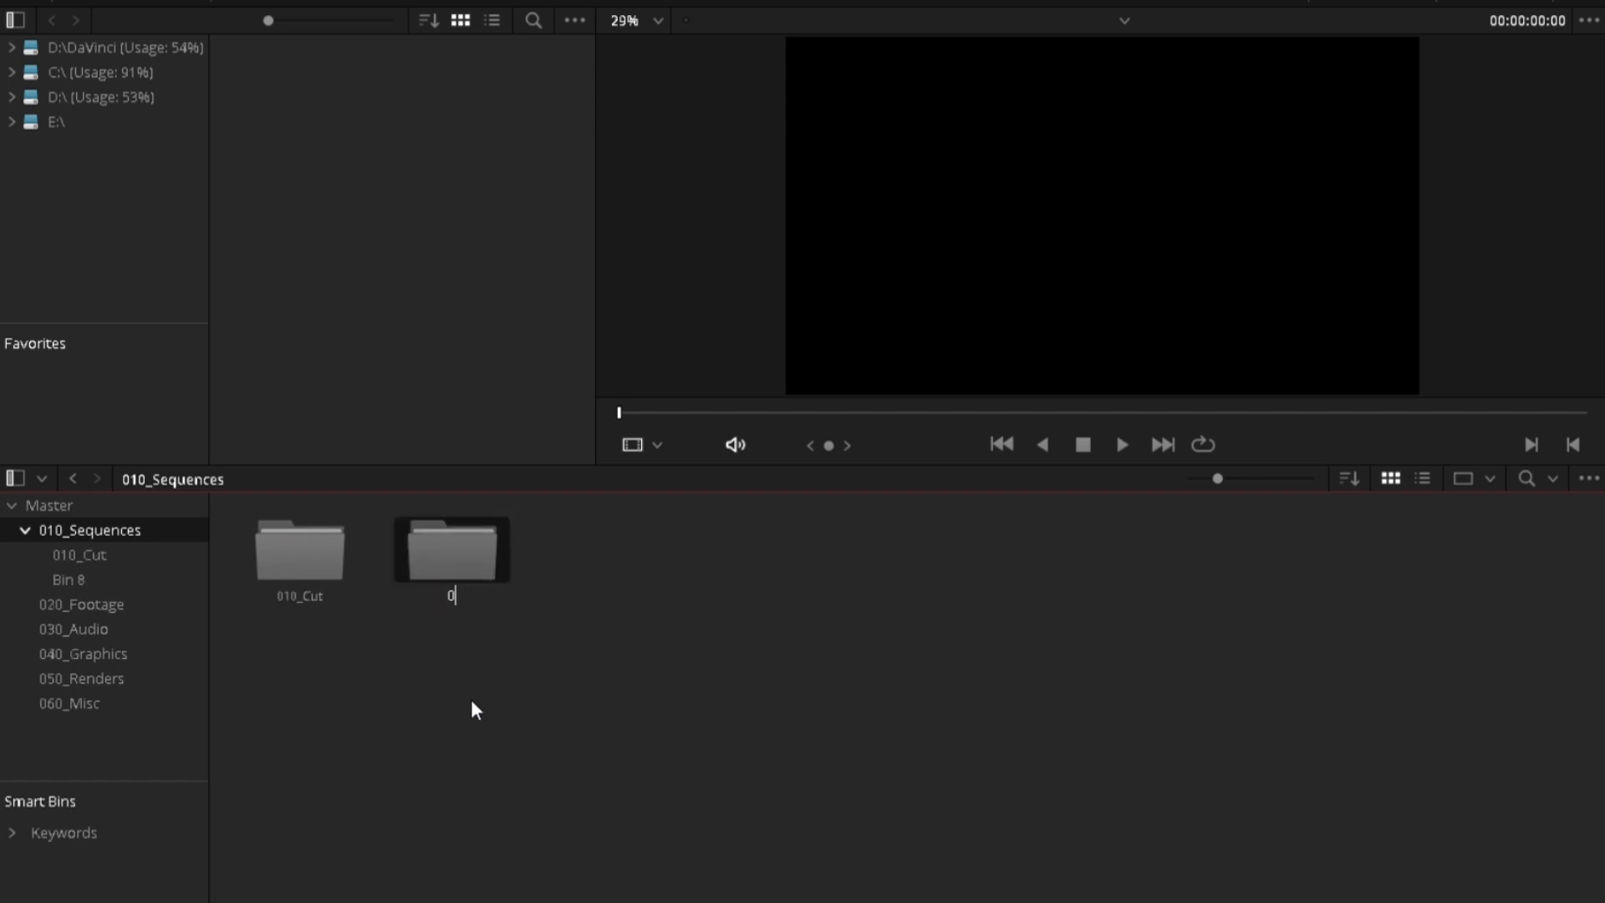
type("20_Old")
key("Return")
key("ctrl+shift+n")
type("030")
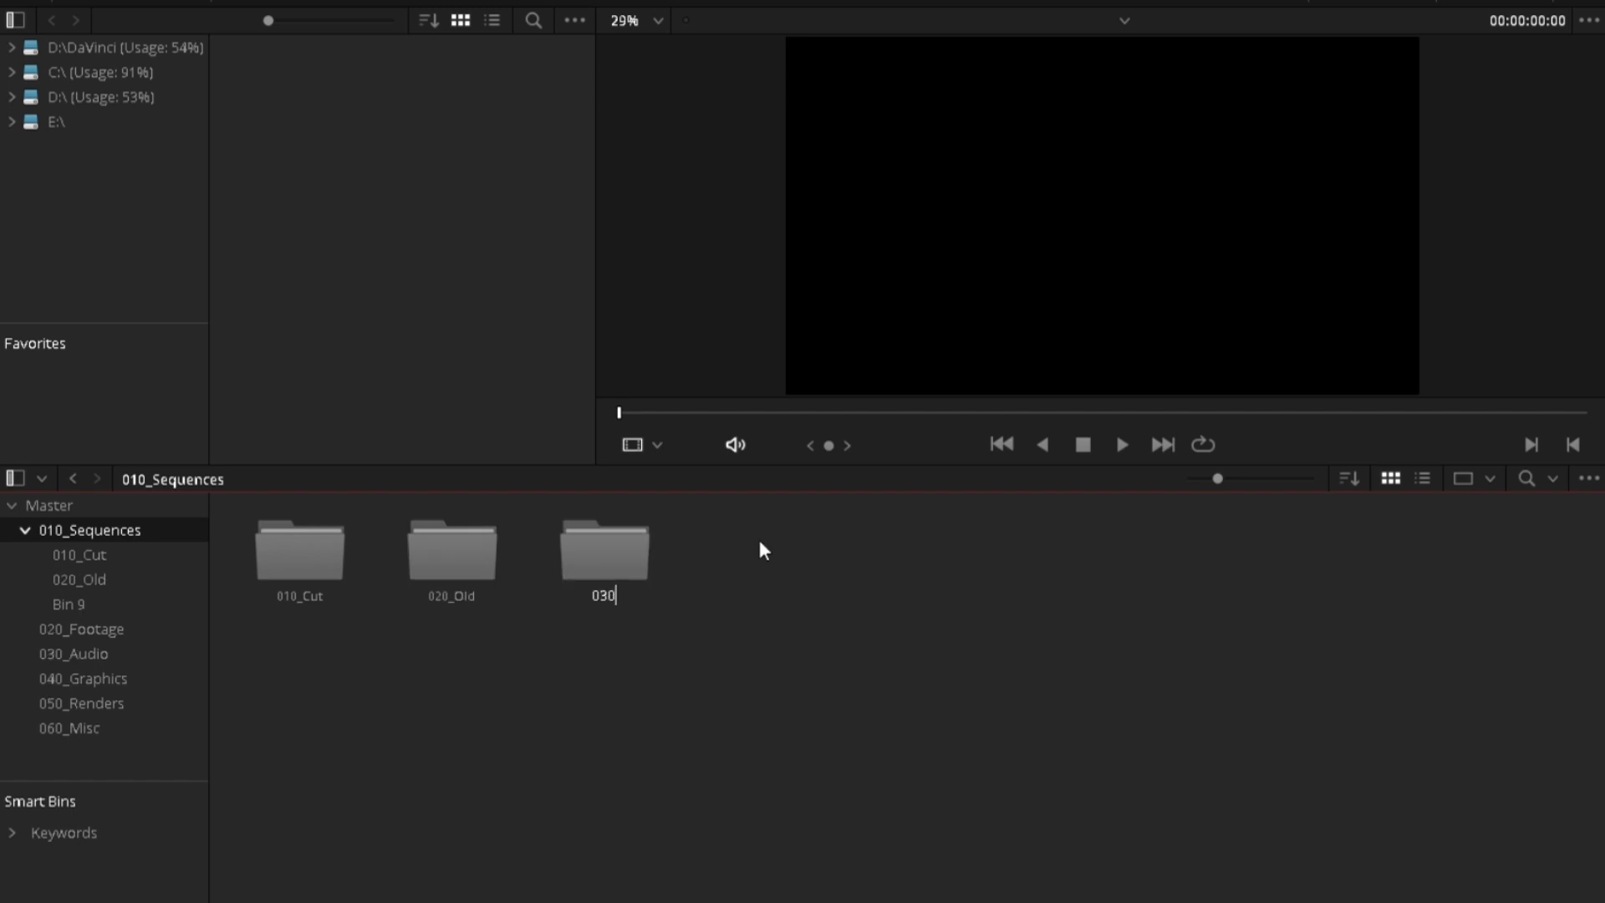
type("_Selects")
key("Return")
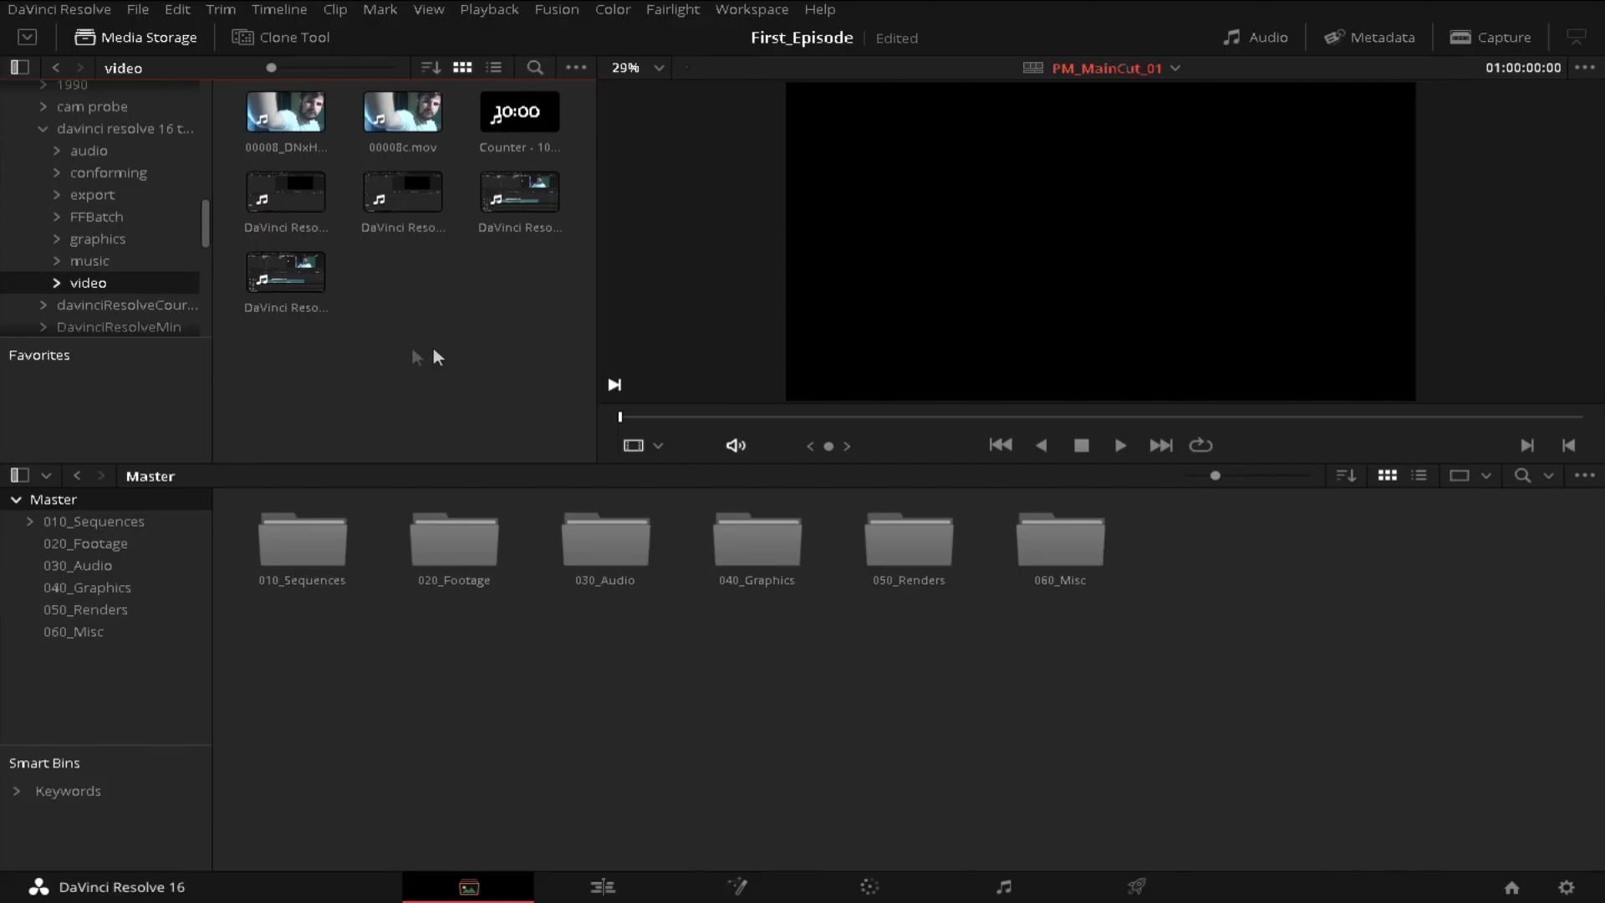
Step: Import all clips from the video folder into the 020_Footage bin and all files from the audio folder into the 030_Audio bin
left_click_drag(303, 369, 533, 122)
left_click_drag(281, 272, 493, 561)
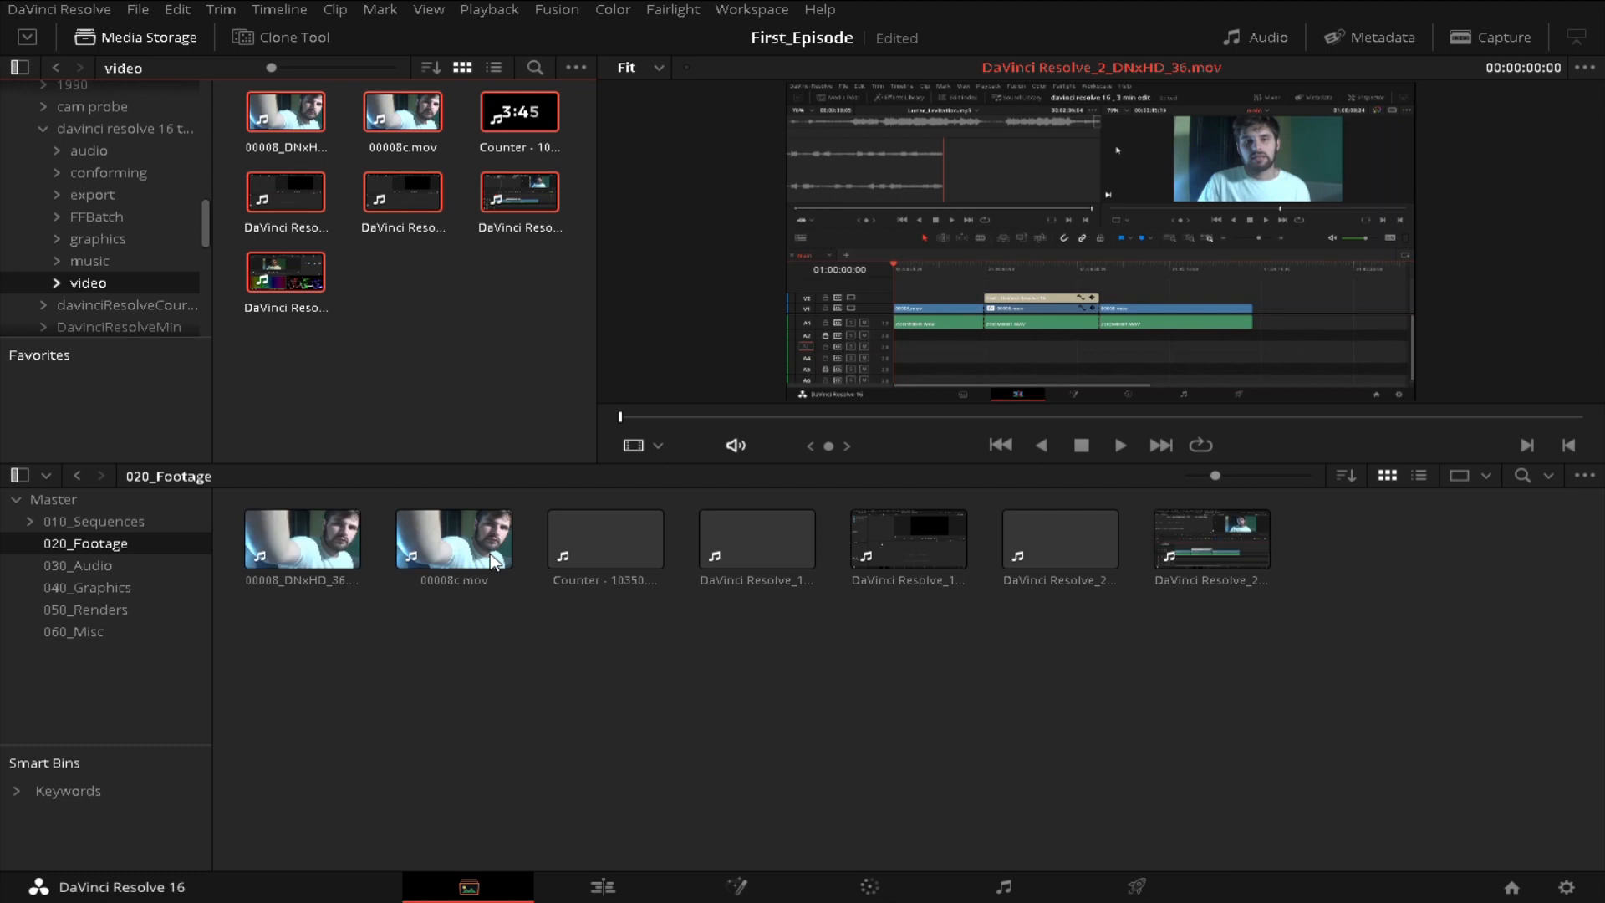
left_click(103, 565)
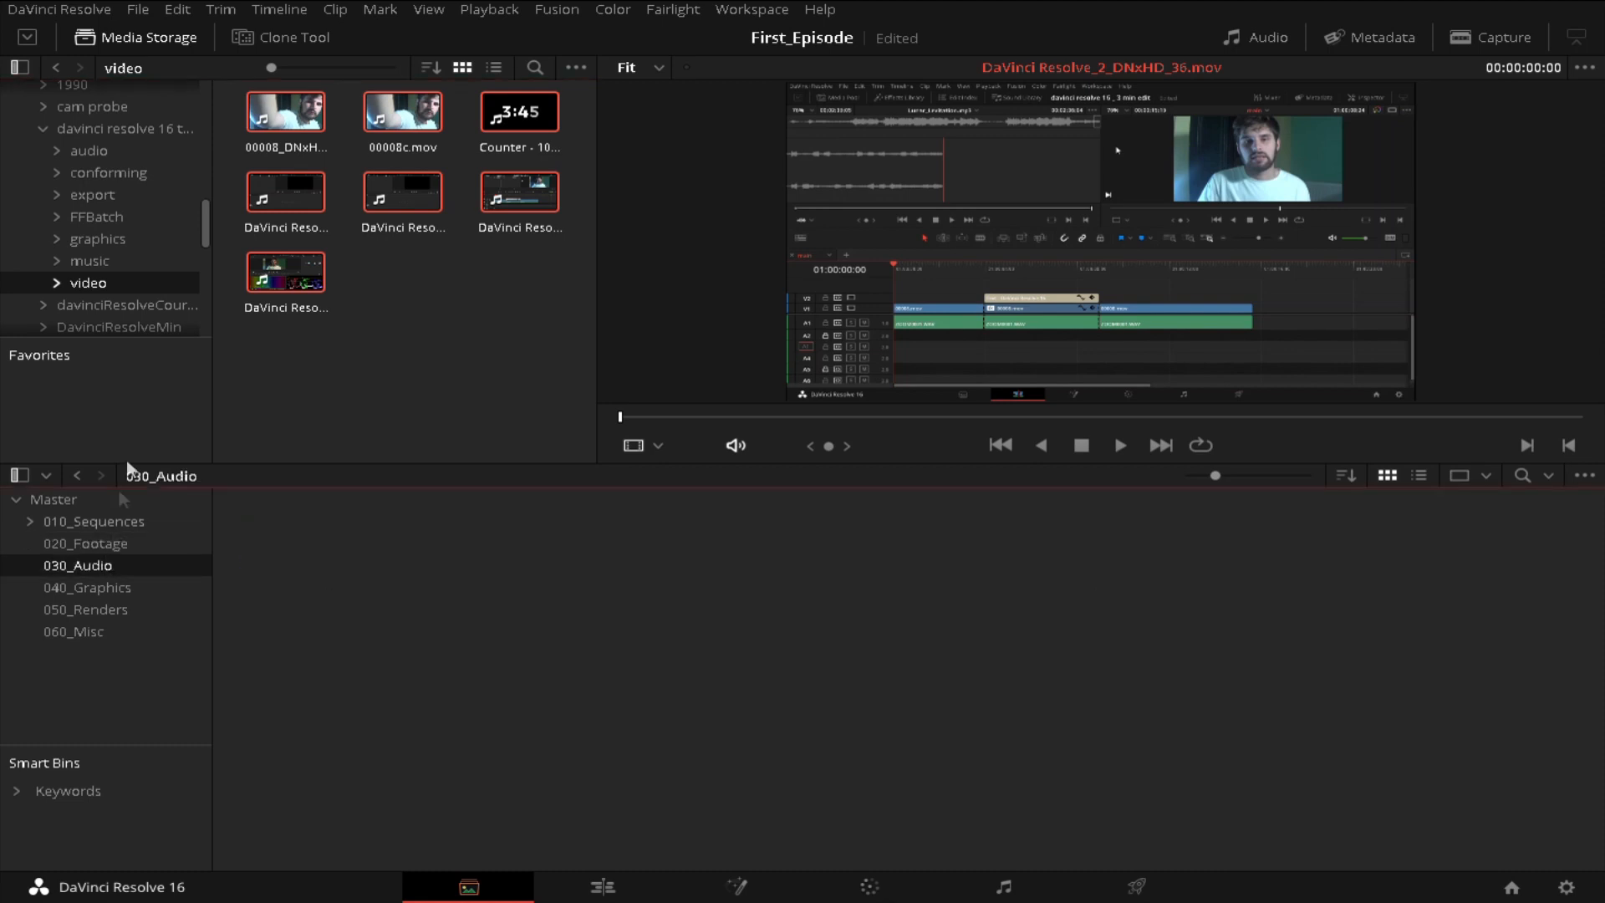
left_click(107, 155)
left_click_drag(288, 296, 515, 122)
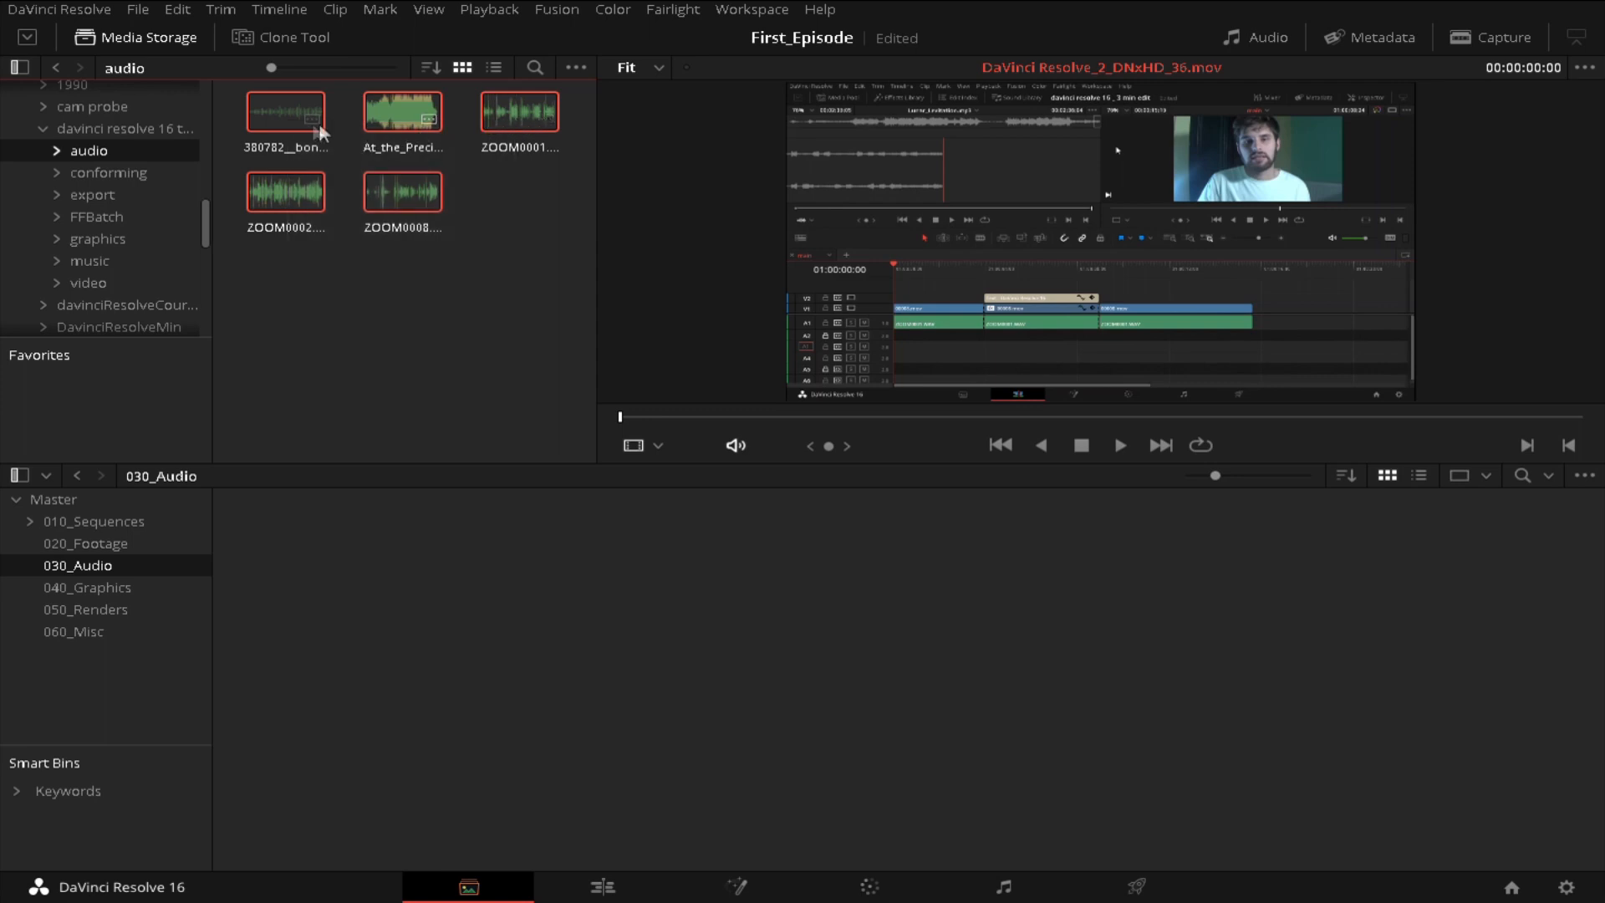
left_click_drag(308, 149, 528, 655)
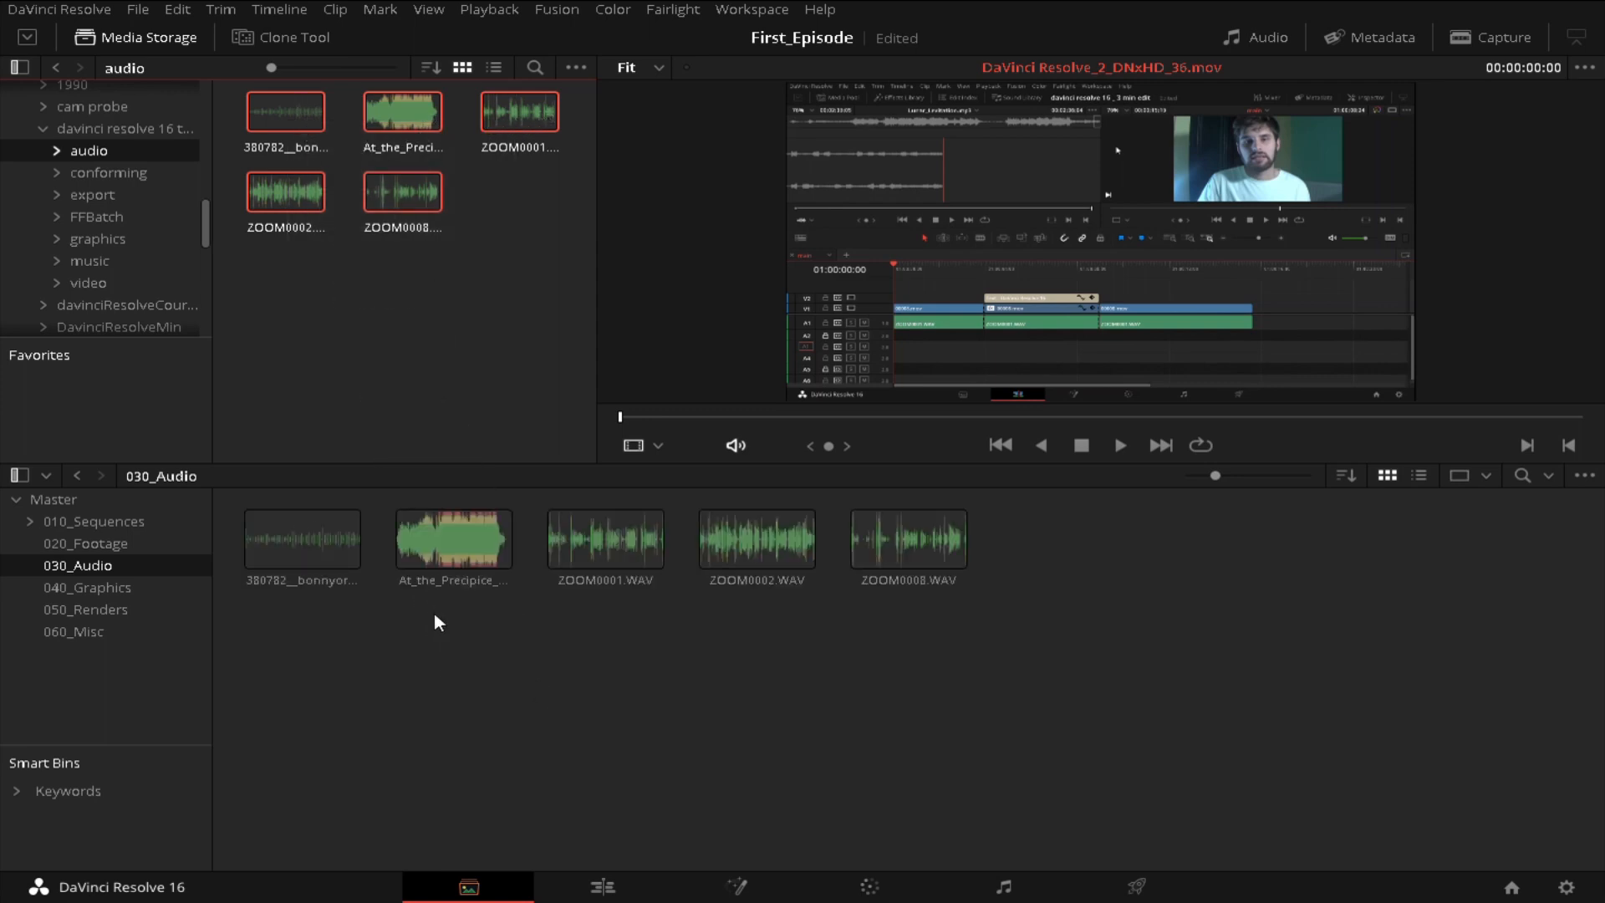
Step: Import the metal texture image from the graphics folder into 040_Graphics, and P1163585.mov from the FFBatch folder into 060_Misc
left_click(87, 587)
left_click(97, 238)
left_click(288, 132)
left_click_drag(289, 133, 406, 600)
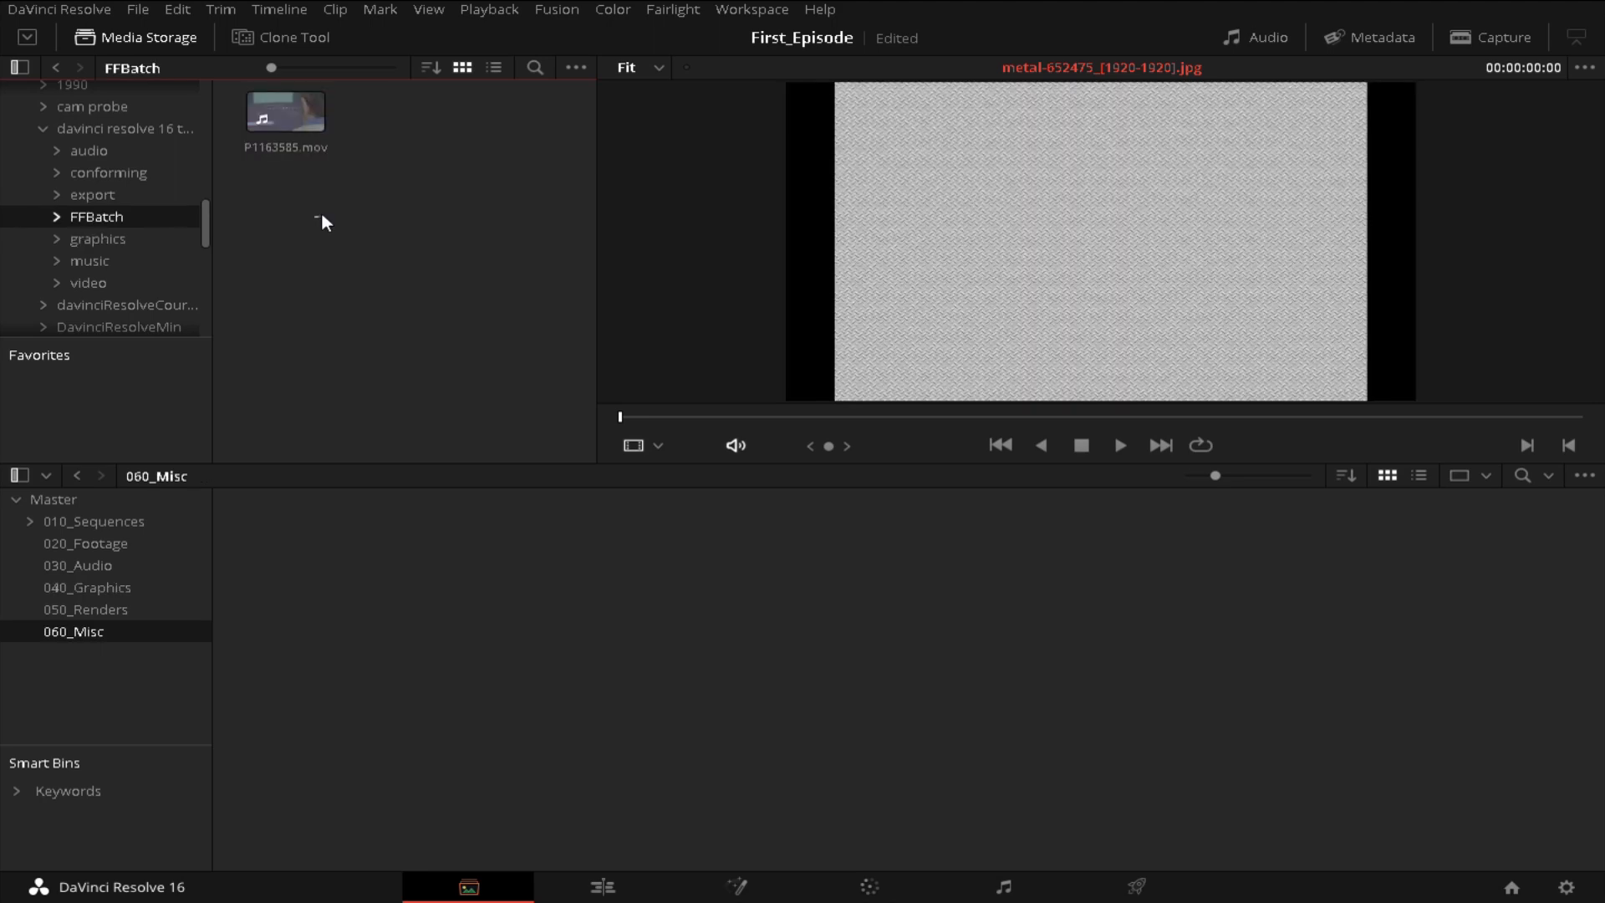
left_click(298, 104)
left_click_drag(298, 105, 428, 605)
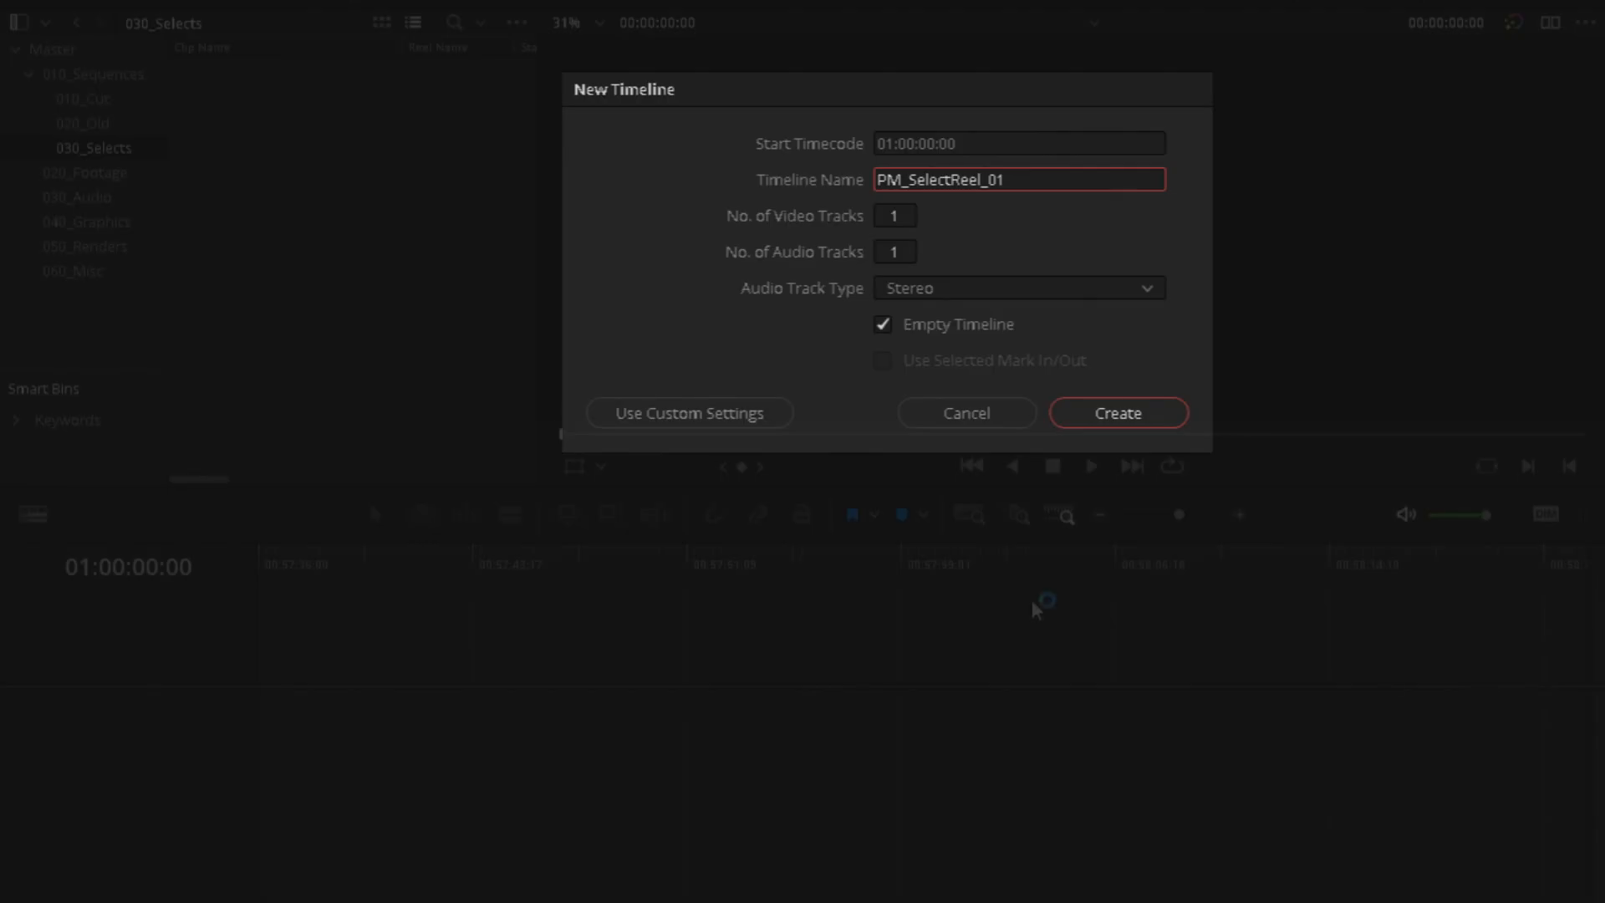
Step: Create the empty timeline PM_SelectReel_01 in the 030_Selects bin, and open the 010_Cut bin
key("Return")
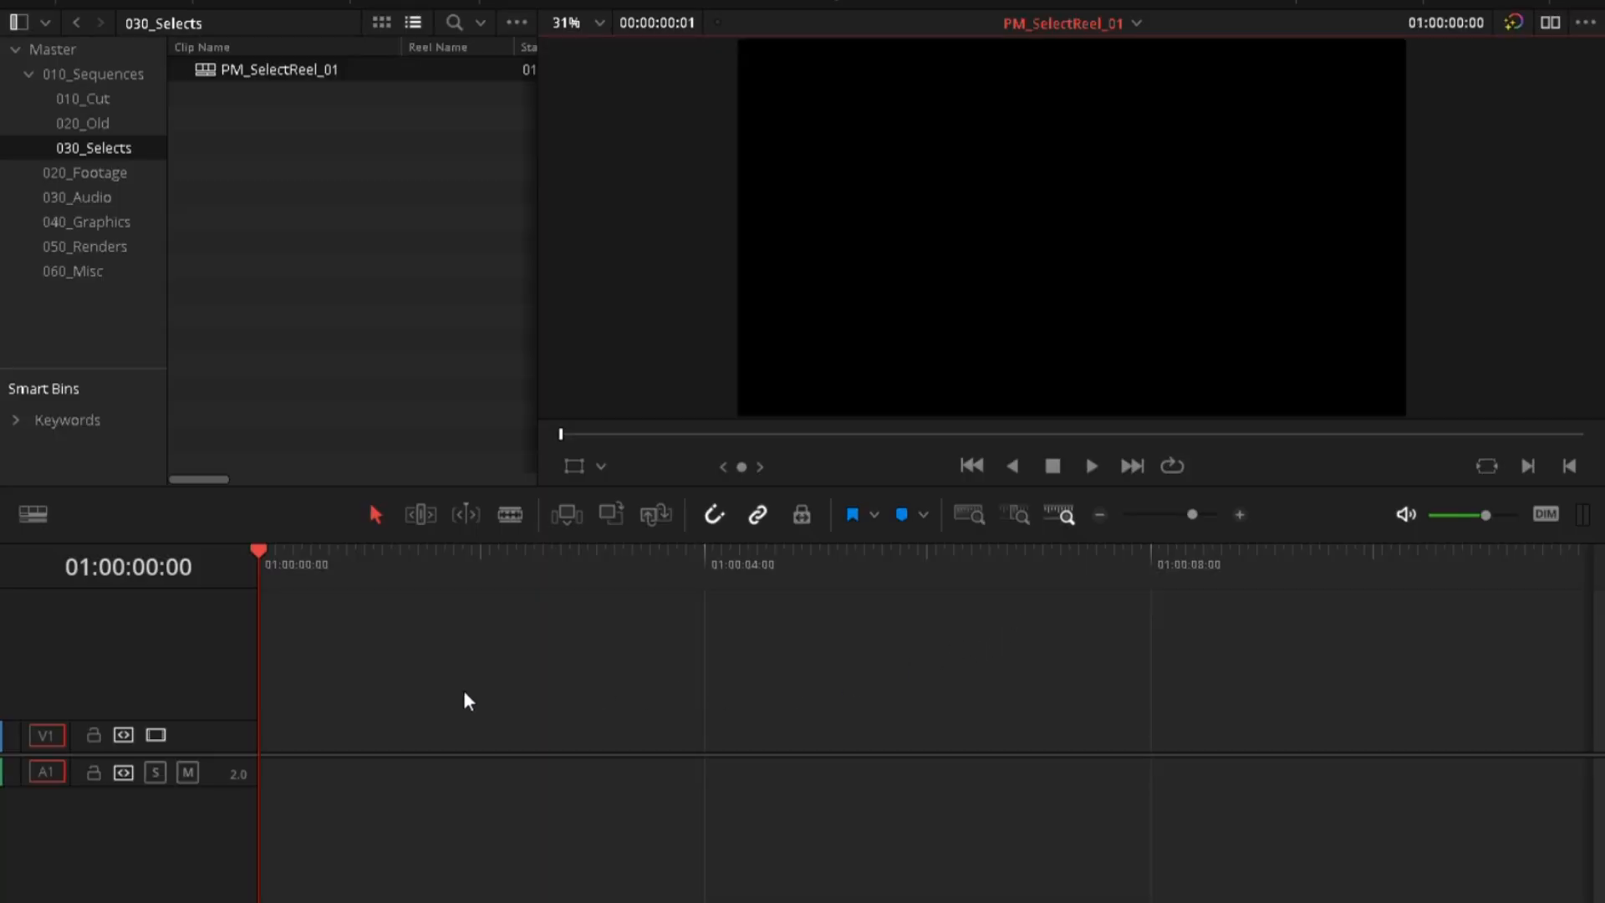
left_click(93, 98)
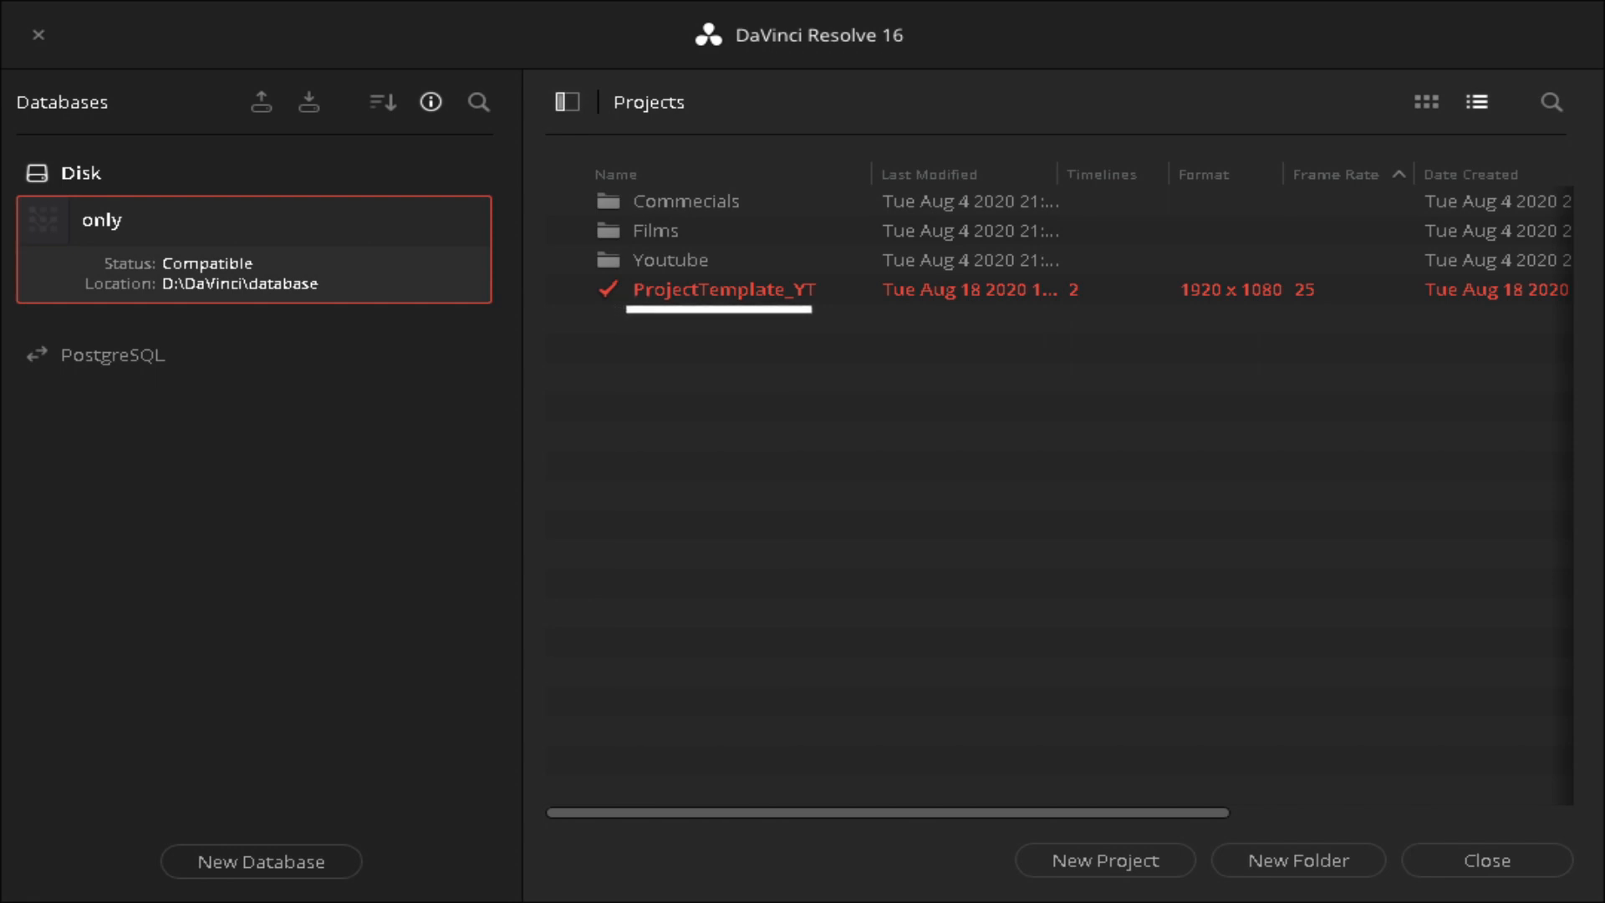
Step: Export the ProjectTemplate_YT project as ProjectTemplate_YT.drp into the 060_Project folder of Editing Template
right_click(732, 291)
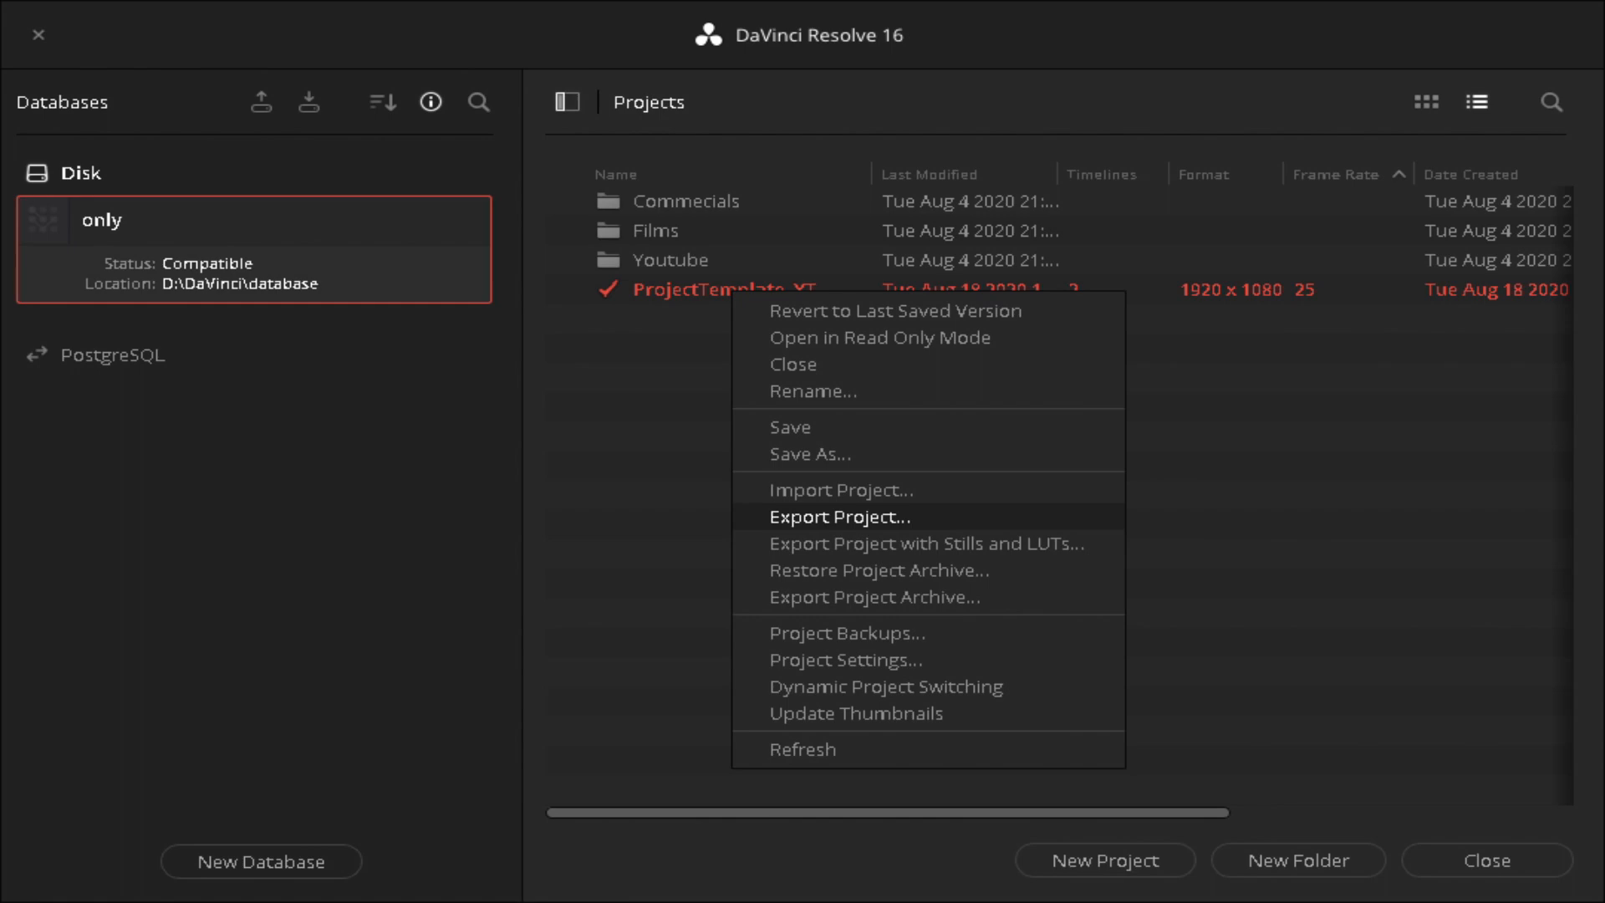
left_click(840, 516)
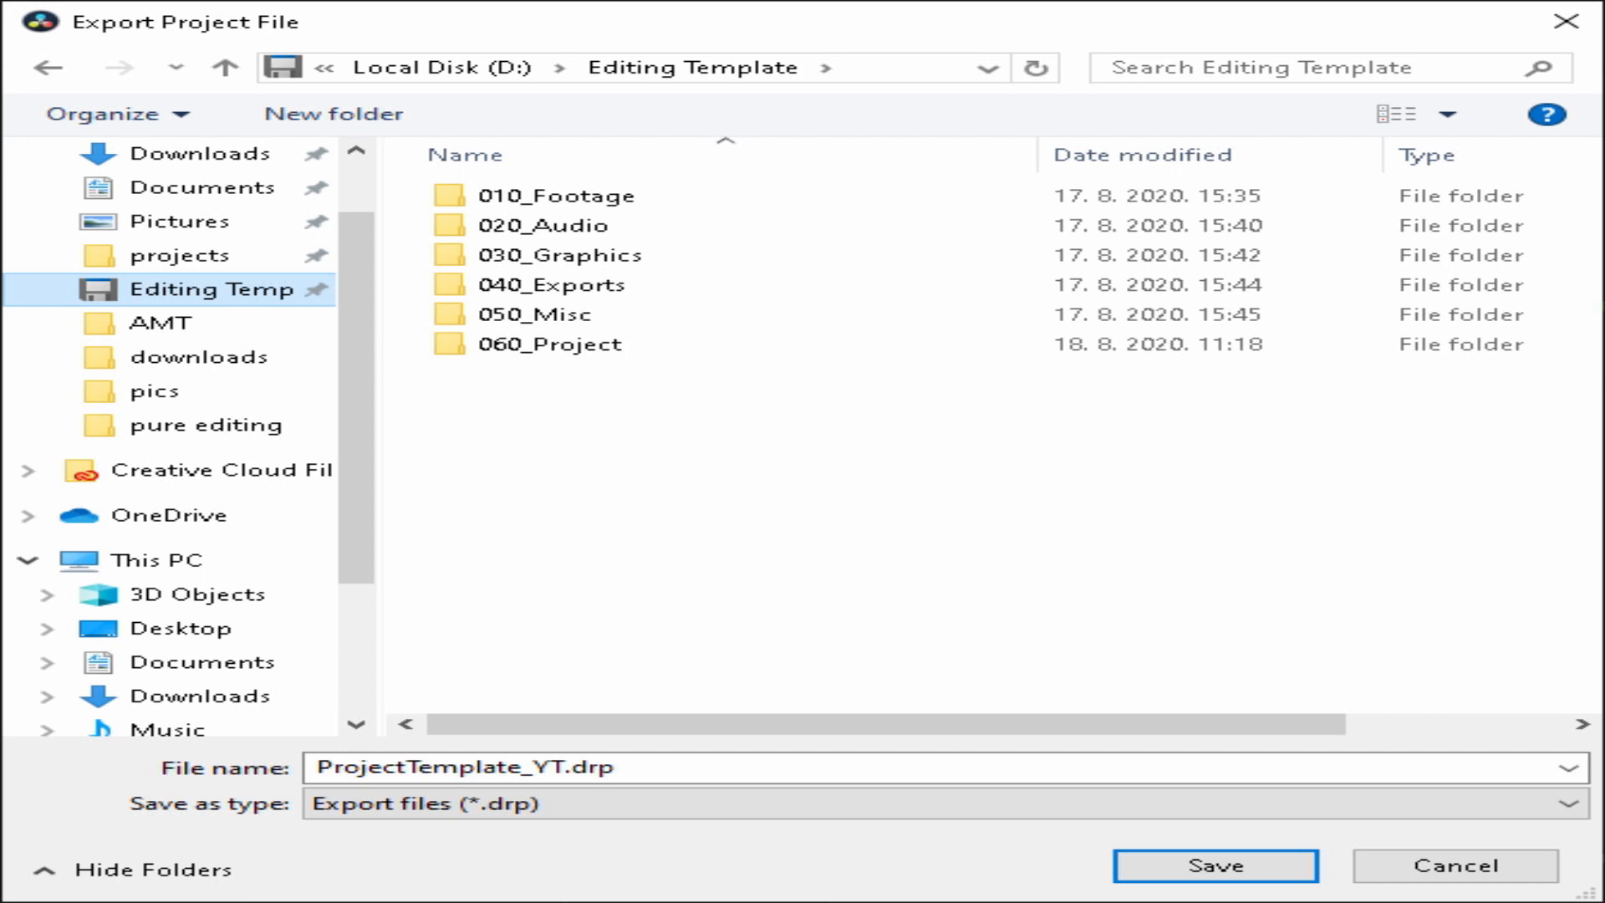
double_click(550, 344)
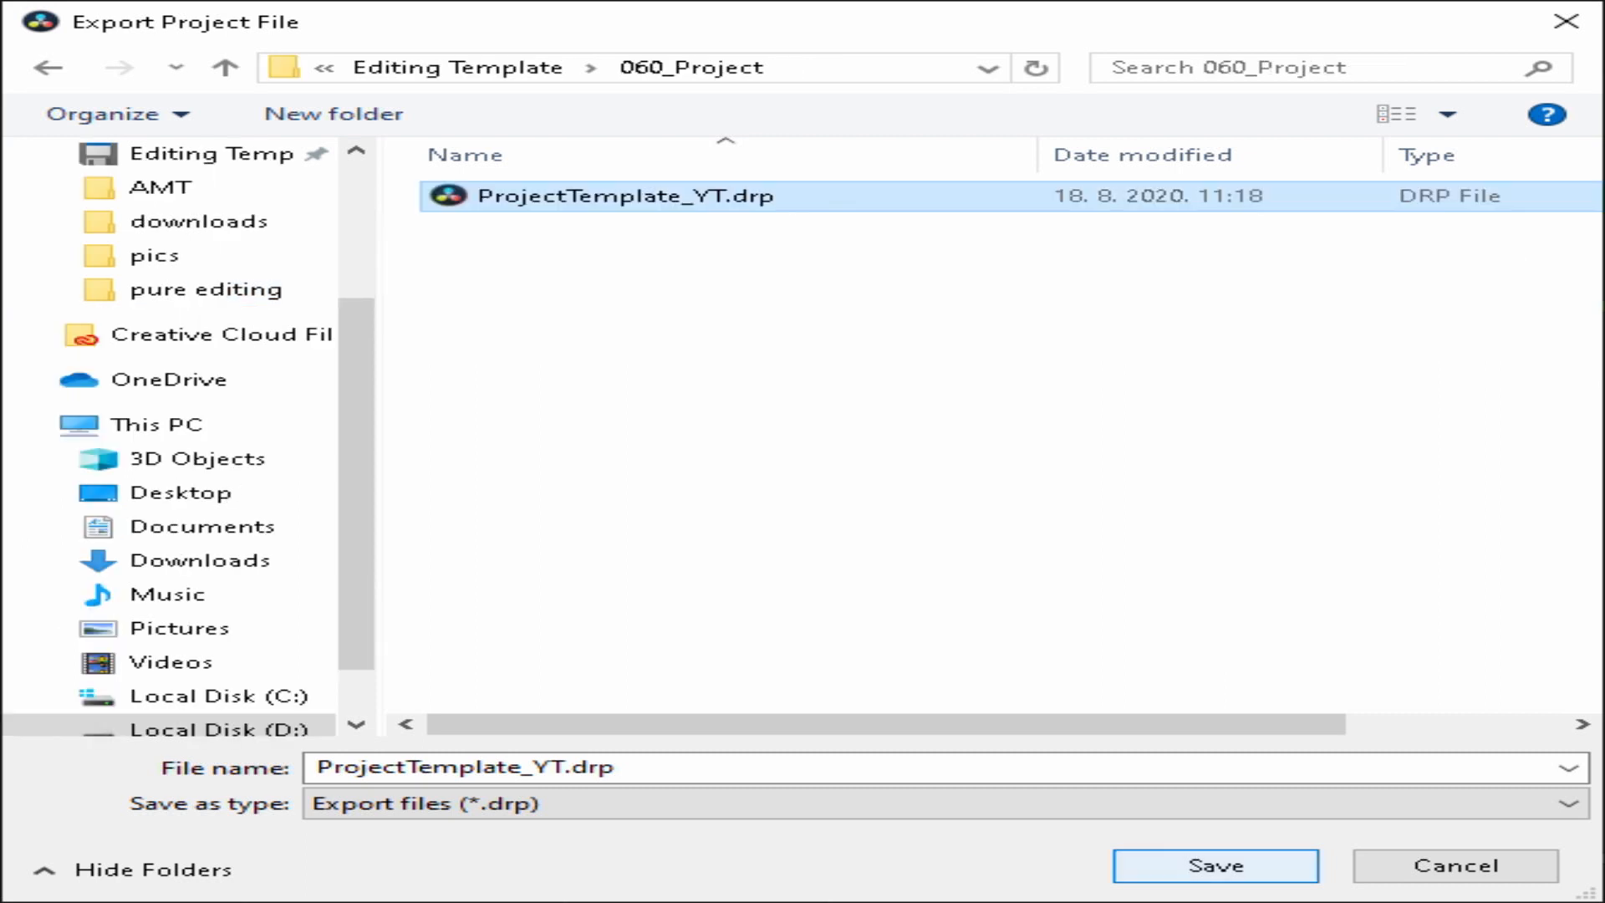
left_click(210, 154)
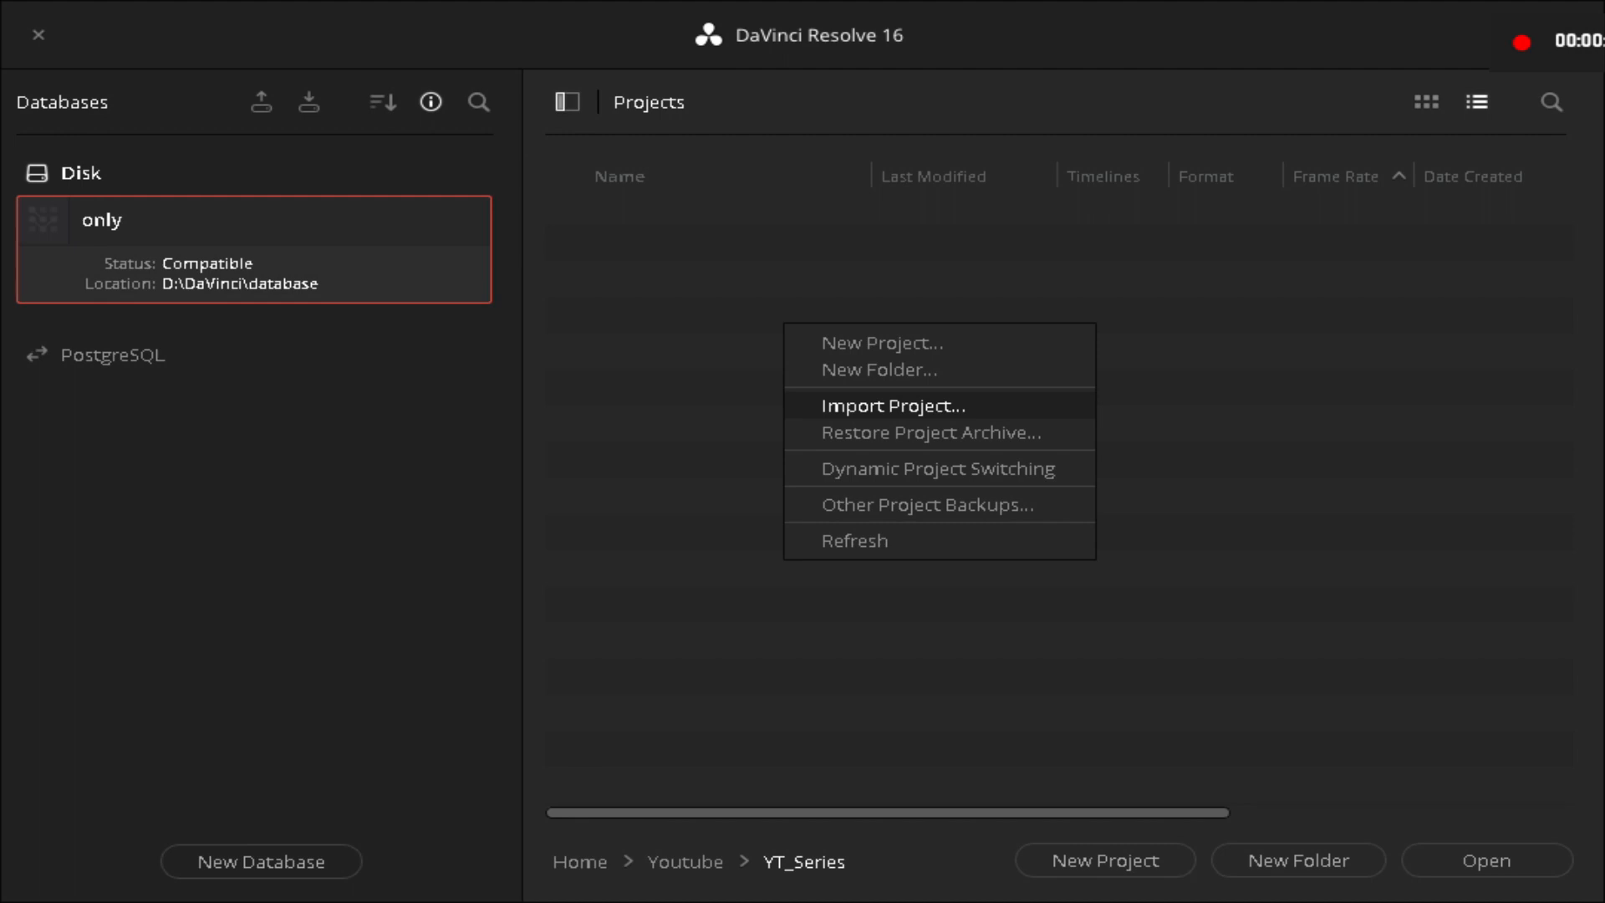
Step: Start importing a project file into the YT_Series folder under Youtube
left_click(894, 406)
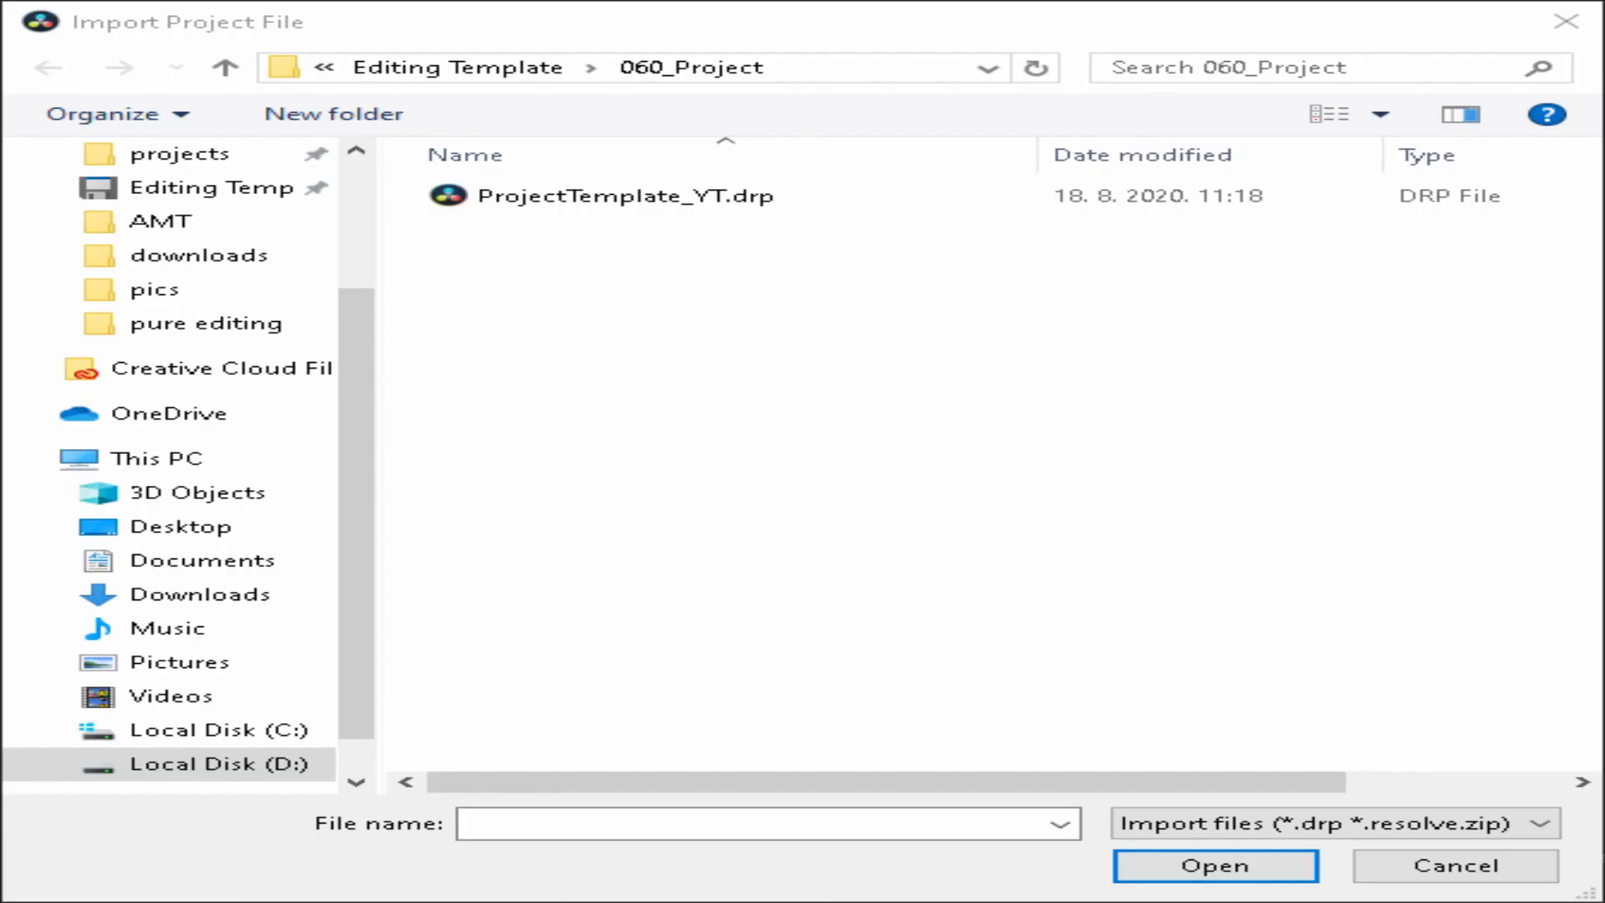